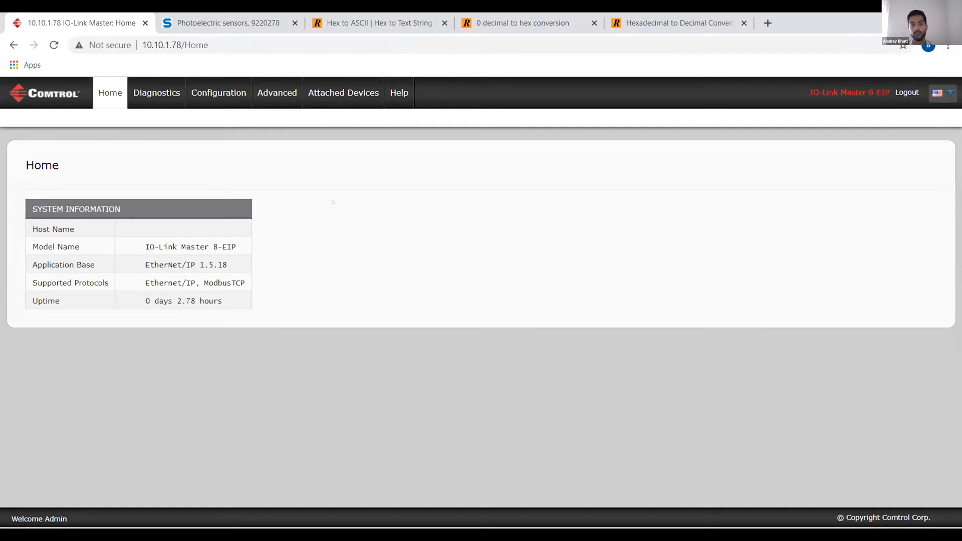
Step: Load the IO-Link master's web interface at 10.10.1.78
click(183, 44)
double_click(185, 44)
key(BackSpace)
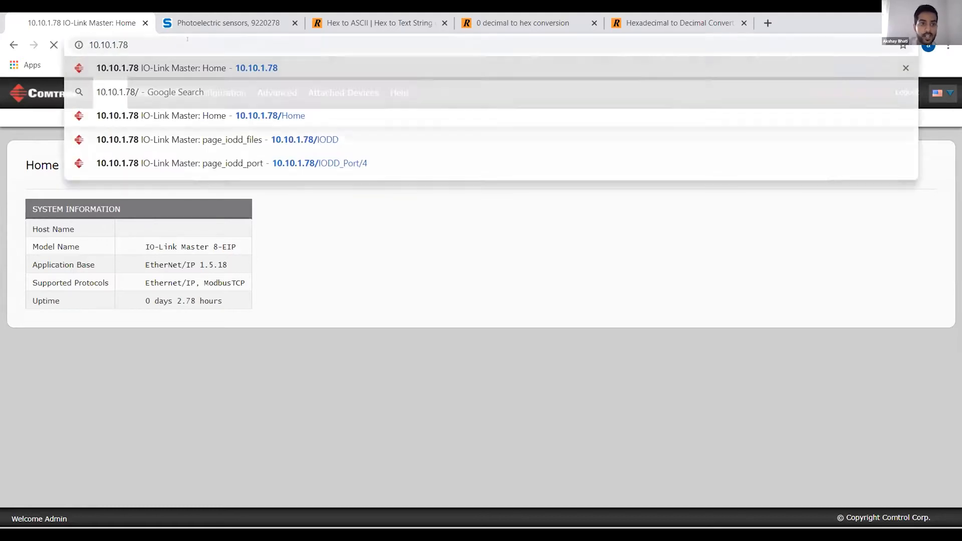
key(Return)
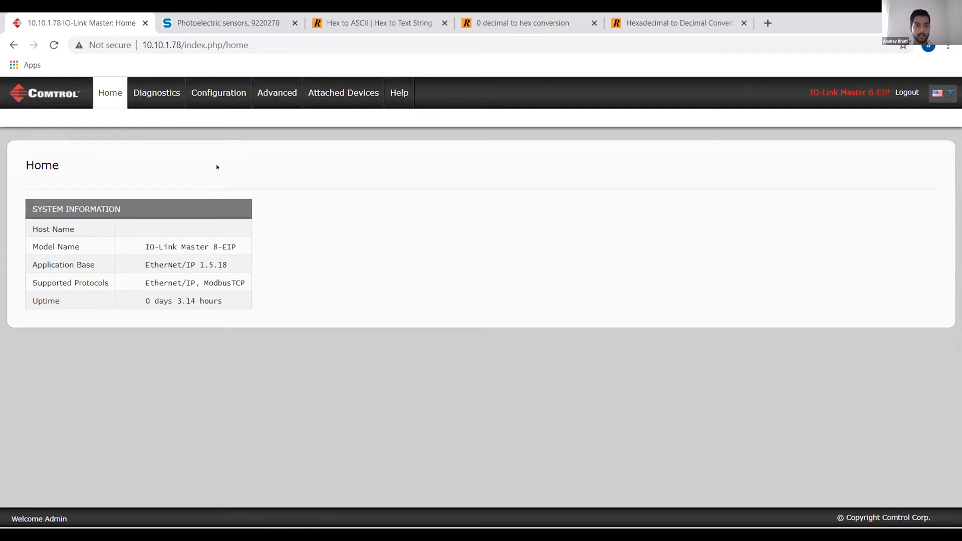
Step: Go to the attached devices' IODD file list and open the device page for Port 4
click(356, 104)
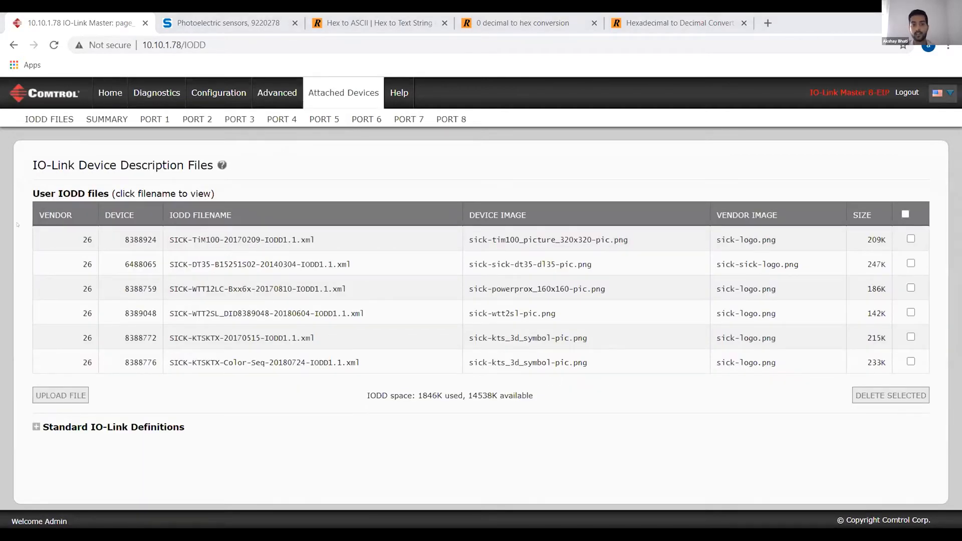
double_click(67, 192)
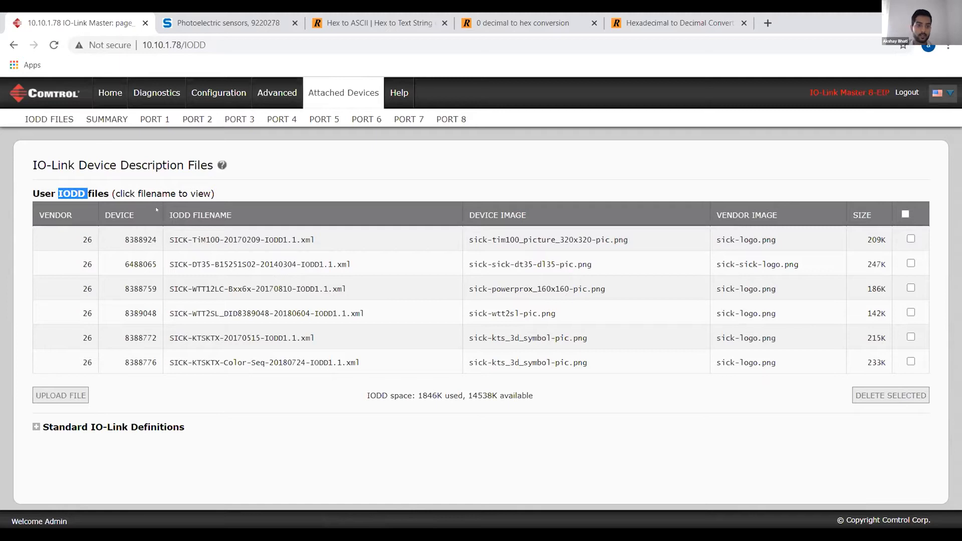
click(278, 120)
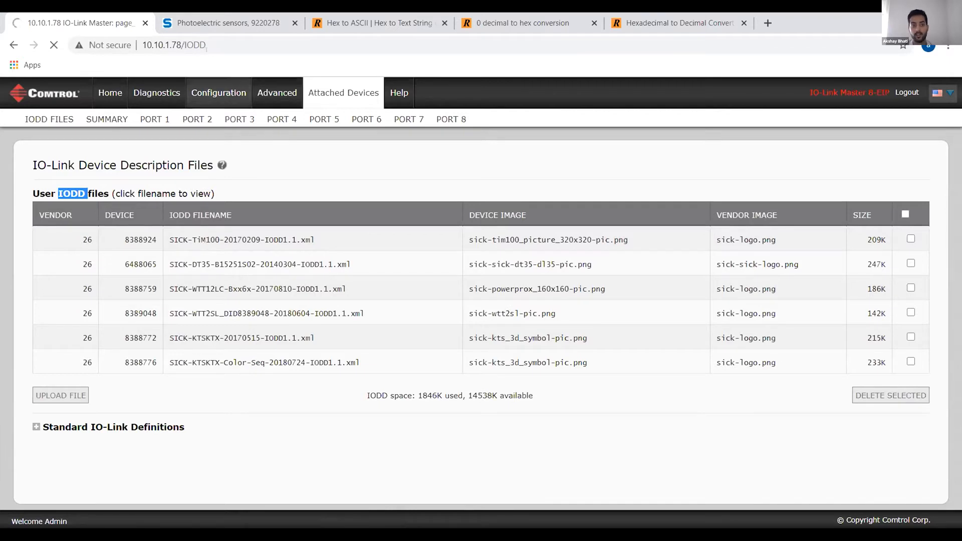
Step: Review the process data and service data tables in the SICK WTT12LC-Bxx6x operating instructions
click(210, 24)
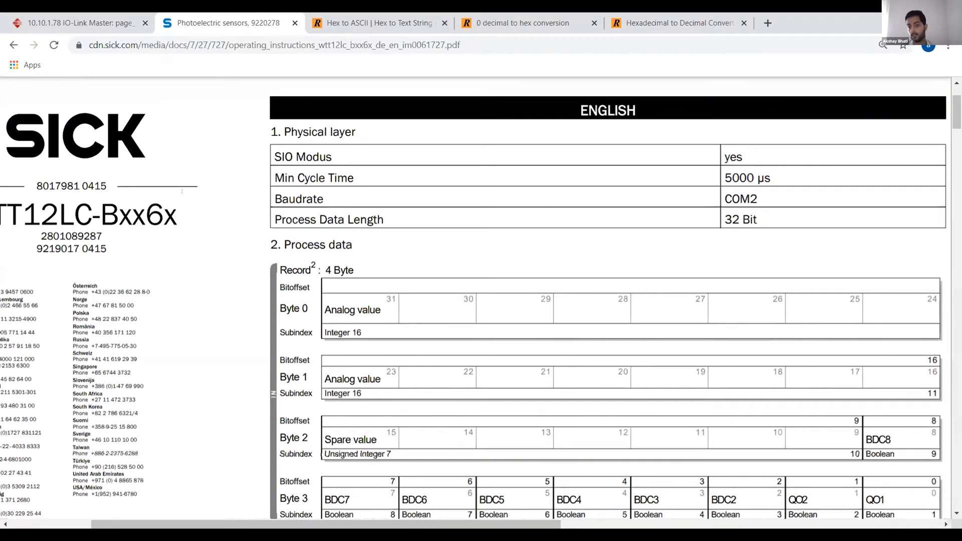
scroll(182, 191, down, 1)
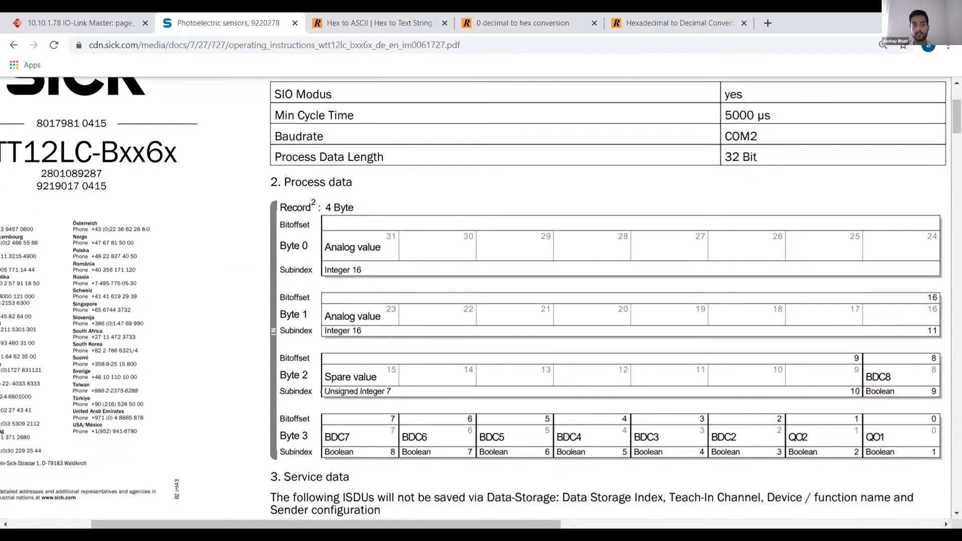
scroll(245, 215, down, 1)
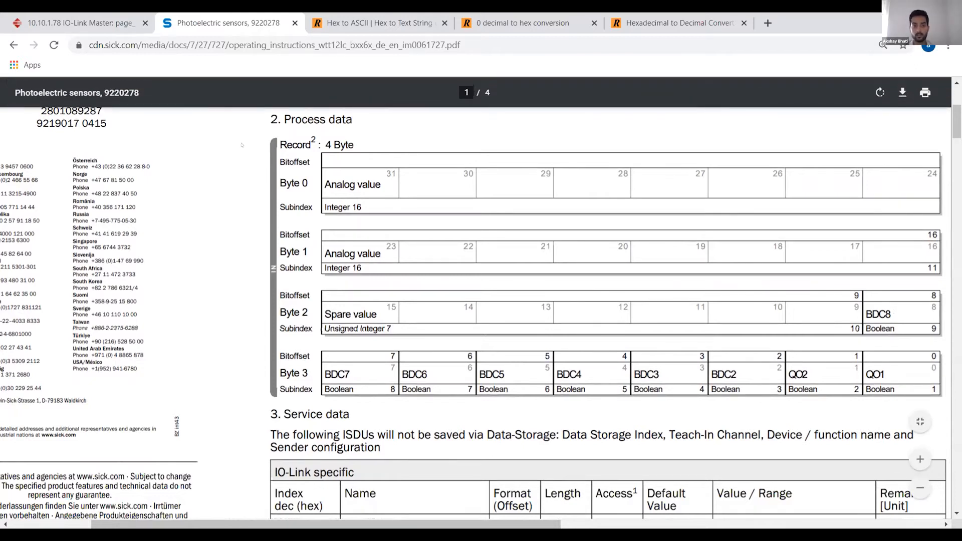
scroll(606, 310, down, 4)
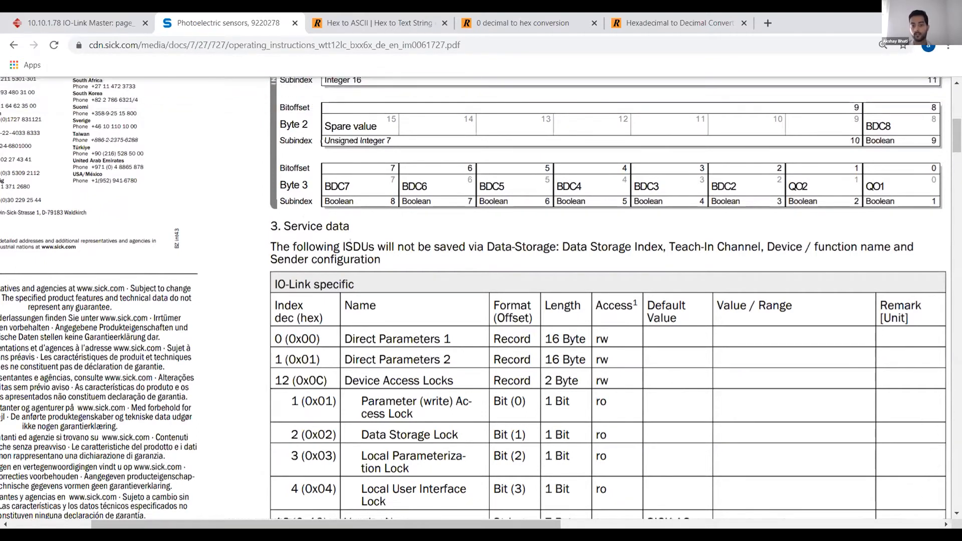
scroll(480, 298, down, 1)
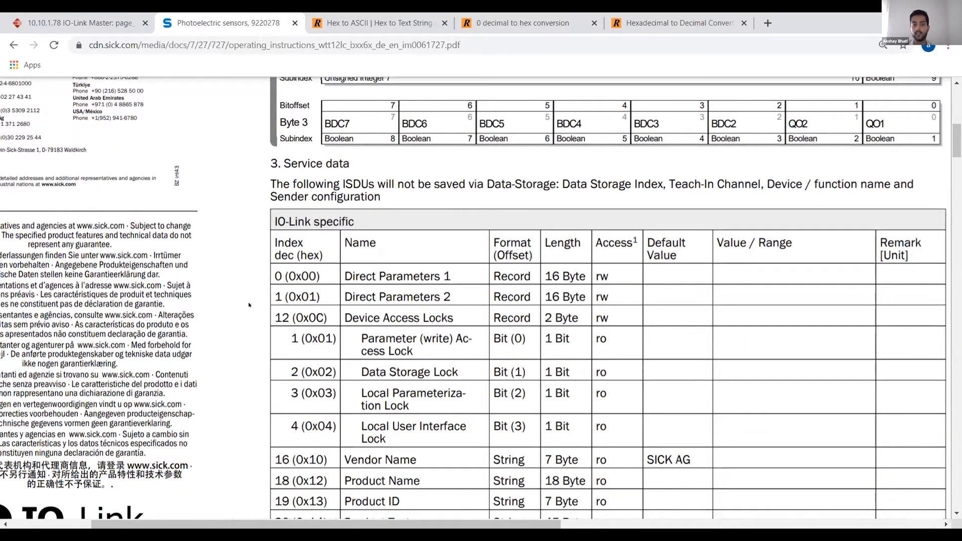
scroll(333, 297, down, 1)
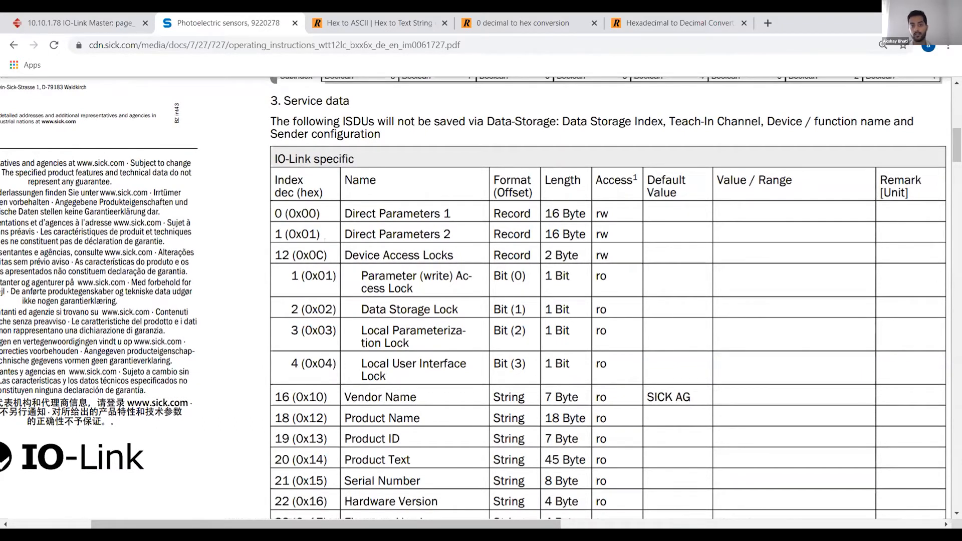
scroll(325, 240, up, 1)
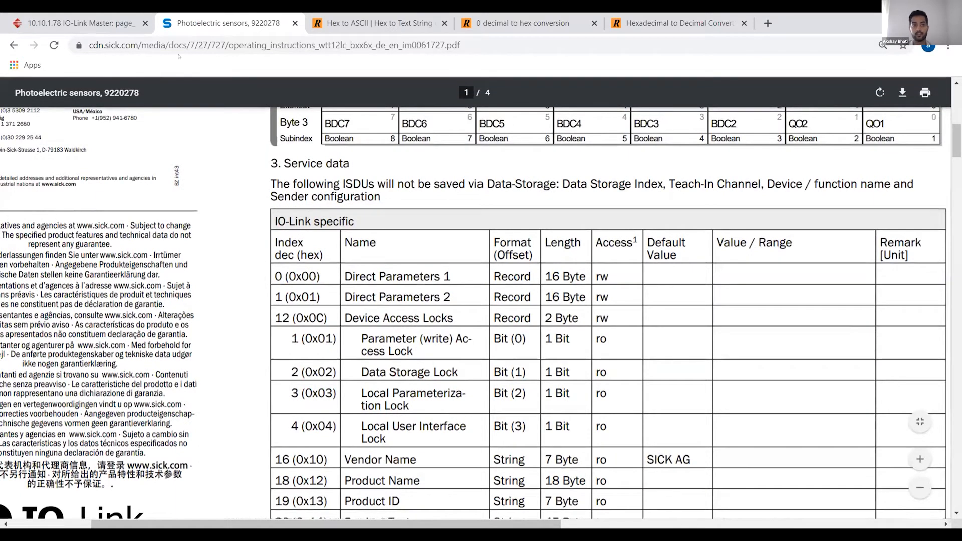
Step: Return to the Port 4 device page and examine its available data views and identification parameters
click(80, 23)
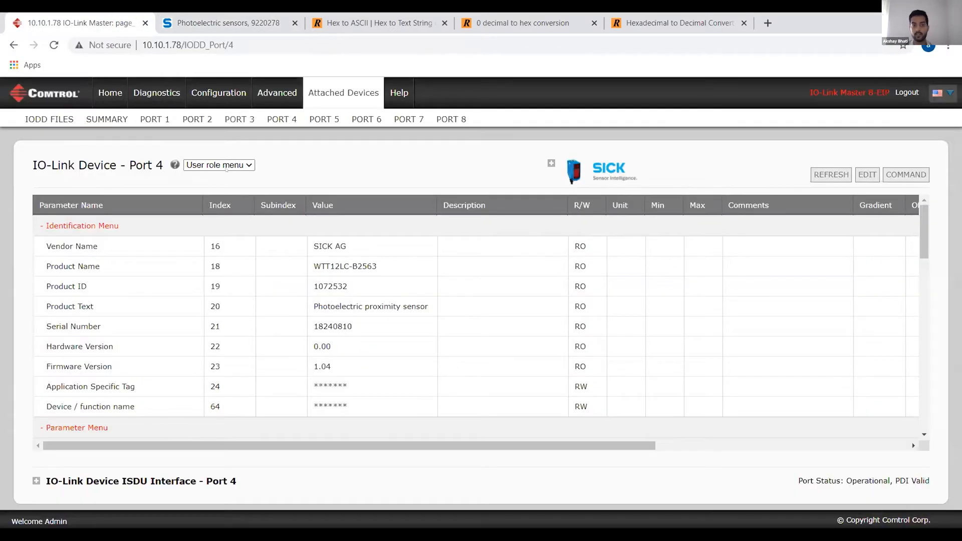
click(241, 166)
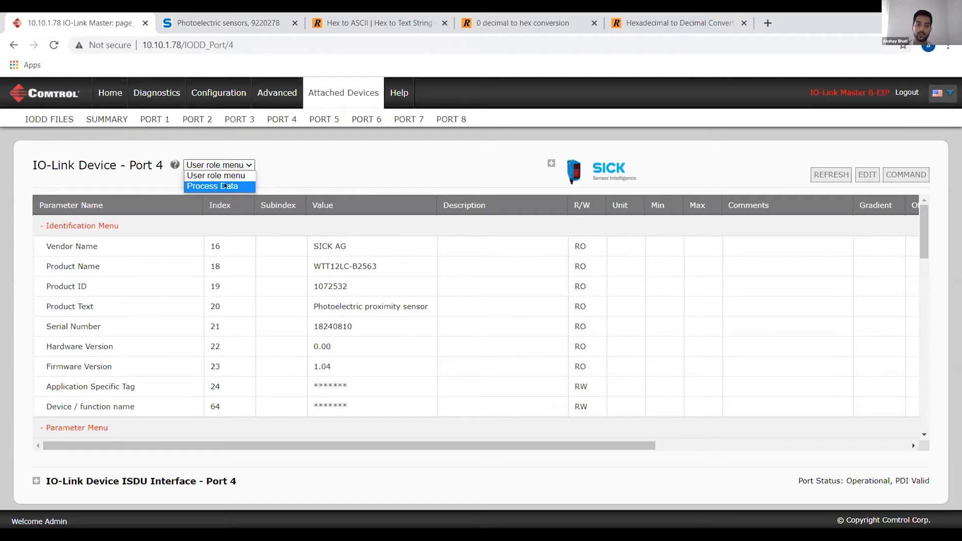
click(317, 167)
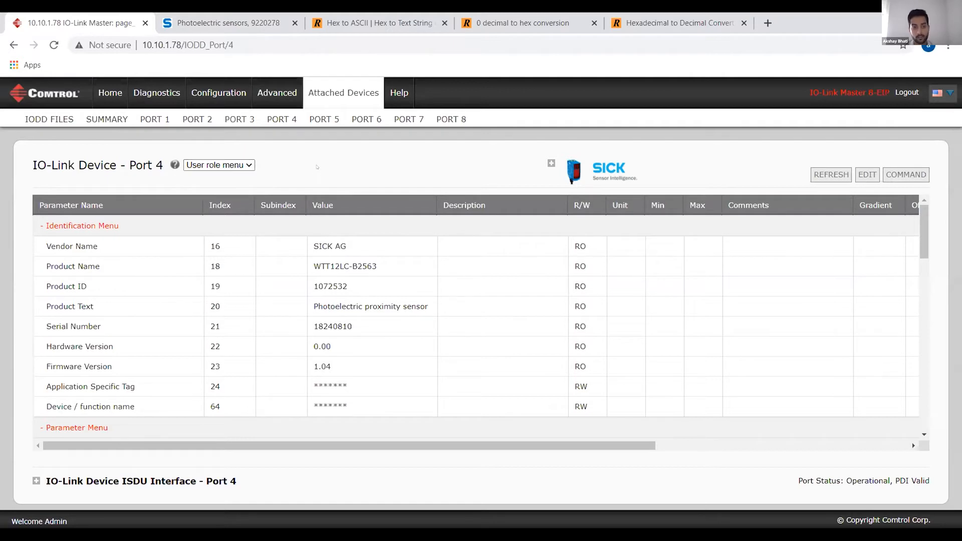
scroll(261, 240, down, 2)
scroll(227, 275, up, 2)
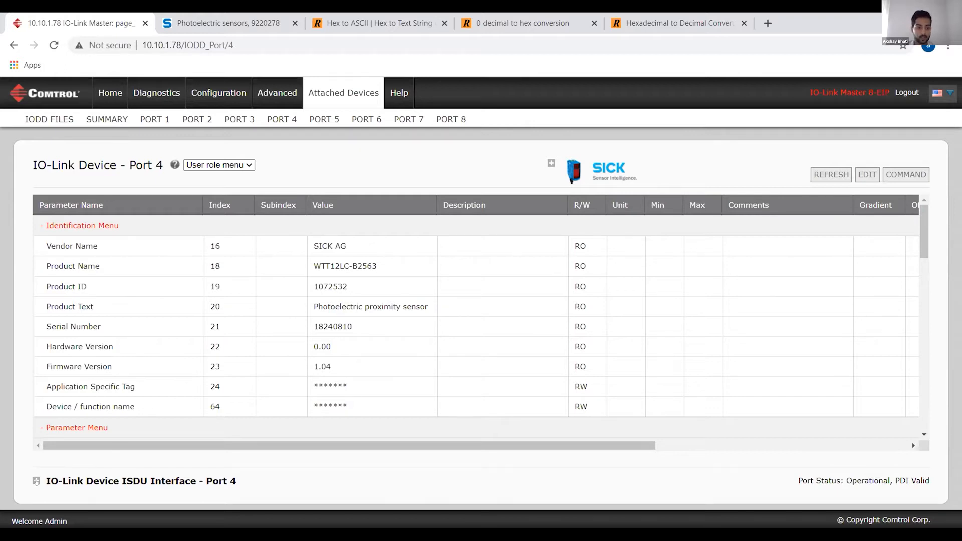
Step: Expand the Port 4 ISDU interface and read the Product ID parameter at block index 19
click(89, 481)
click(143, 406)
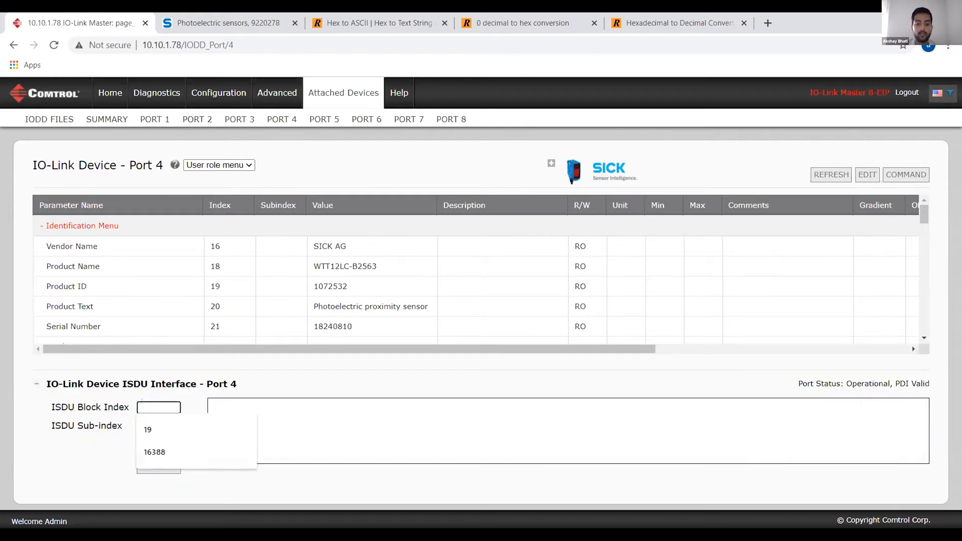
text(19)
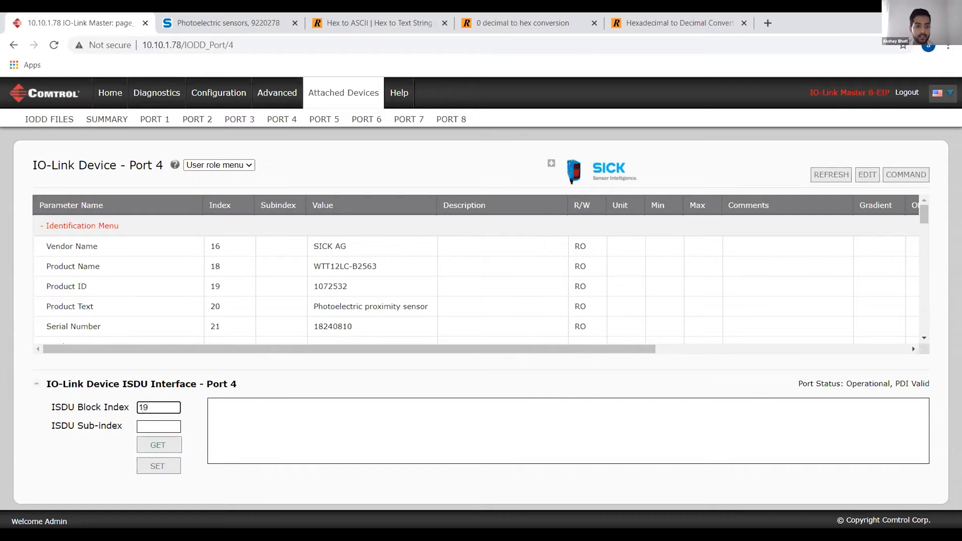
click(158, 445)
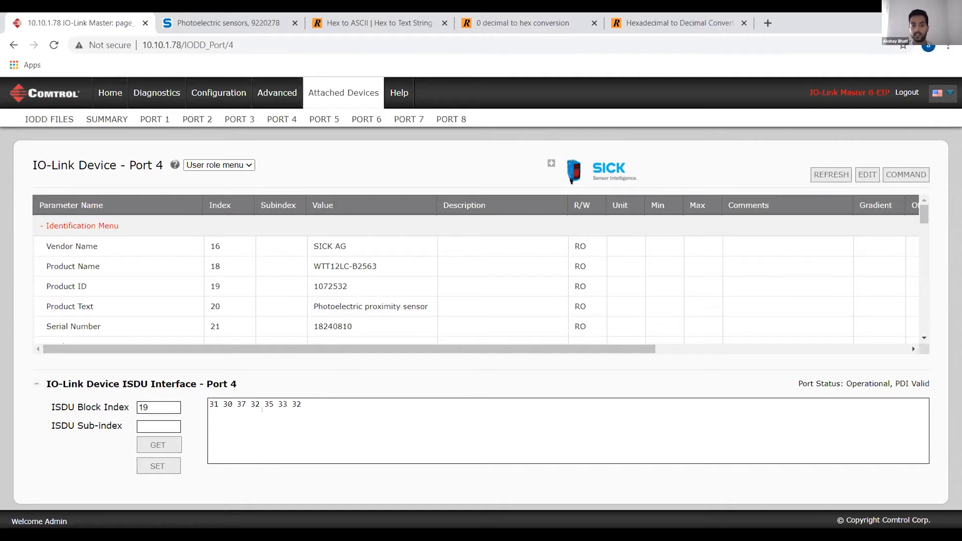
Step: Copy the hex bytes of the ISDU response and convert them to ASCII text in the RapidTables hex converter
click(262, 408)
key(ctrl+a)
key(ctrl+c)
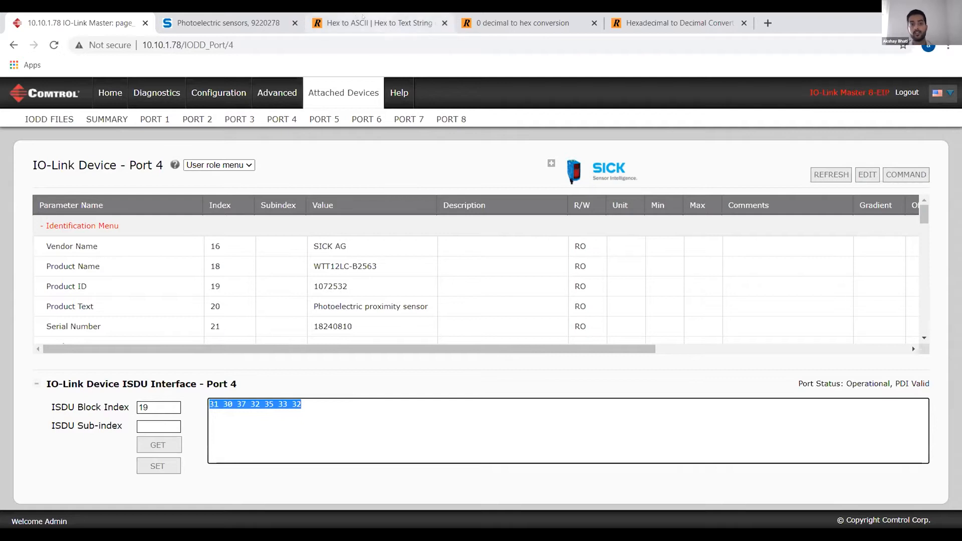
click(380, 22)
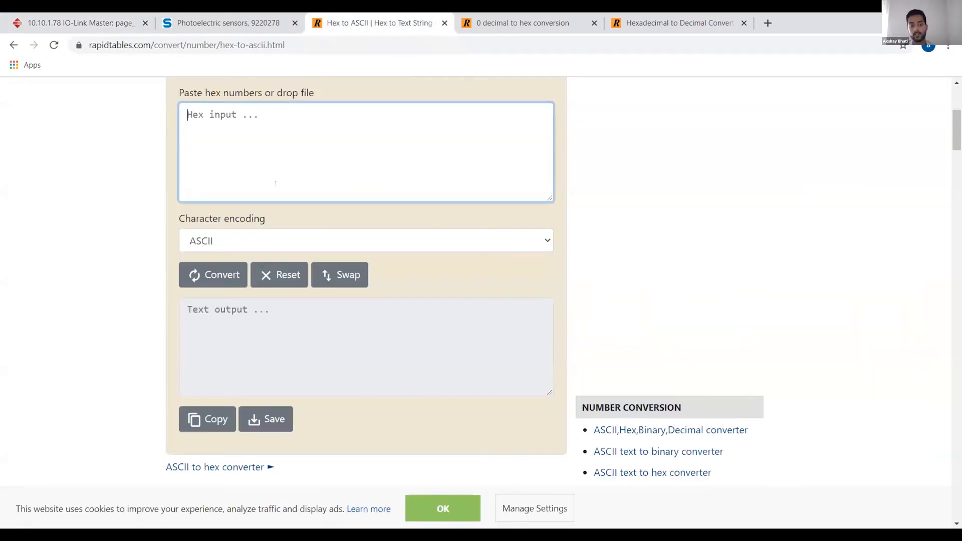
key(ctrl+v)
click(214, 279)
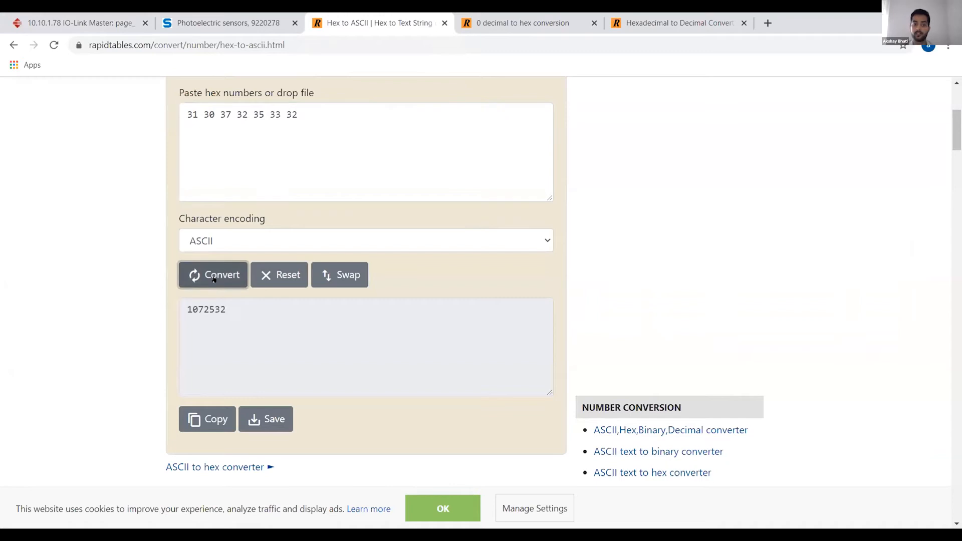
double_click(206, 309)
Step: Return to the Port 4 page and look through the parameter list for the BDC SP1 Sensing Range indexes
click(121, 15)
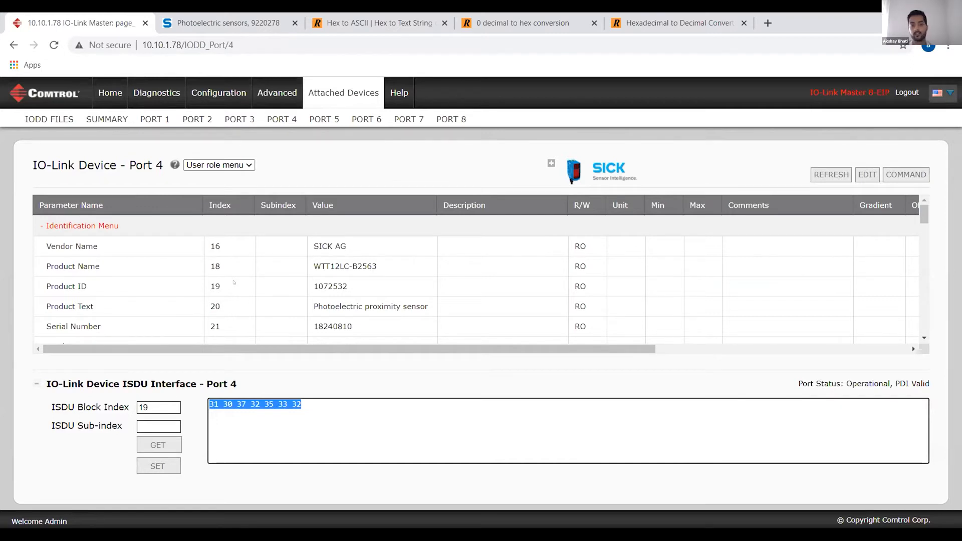
scroll(234, 282, down, 1)
click(36, 384)
scroll(145, 288, down, 3)
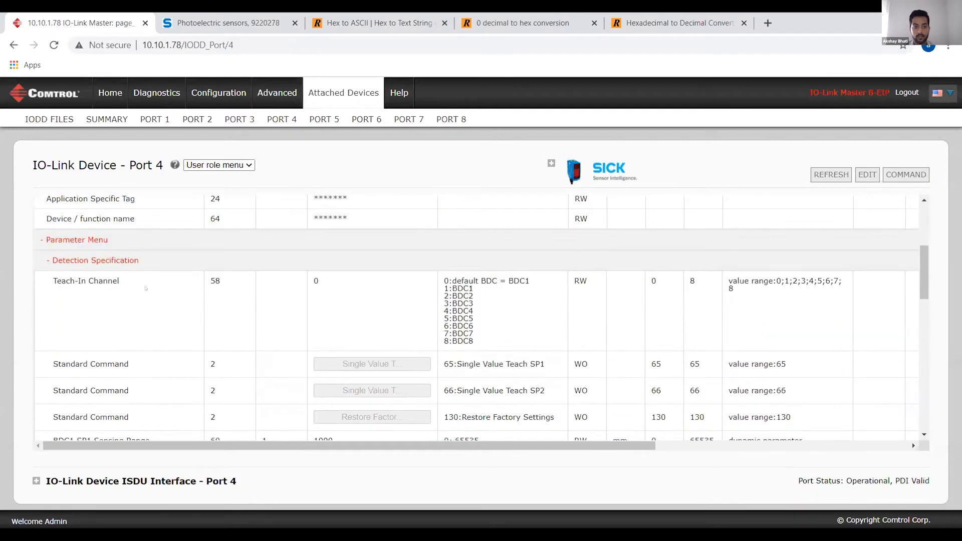
scroll(145, 288, down, 6)
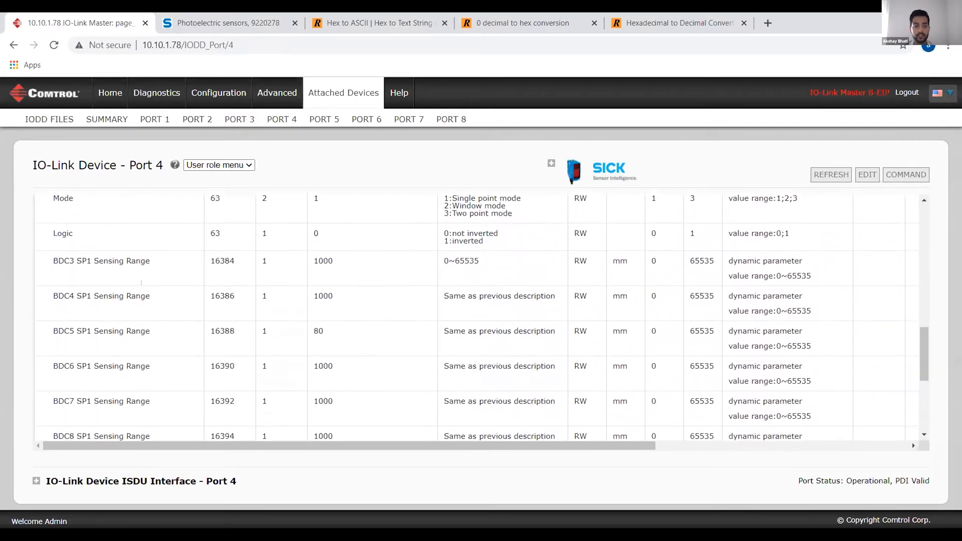
scroll(144, 286, down, 1)
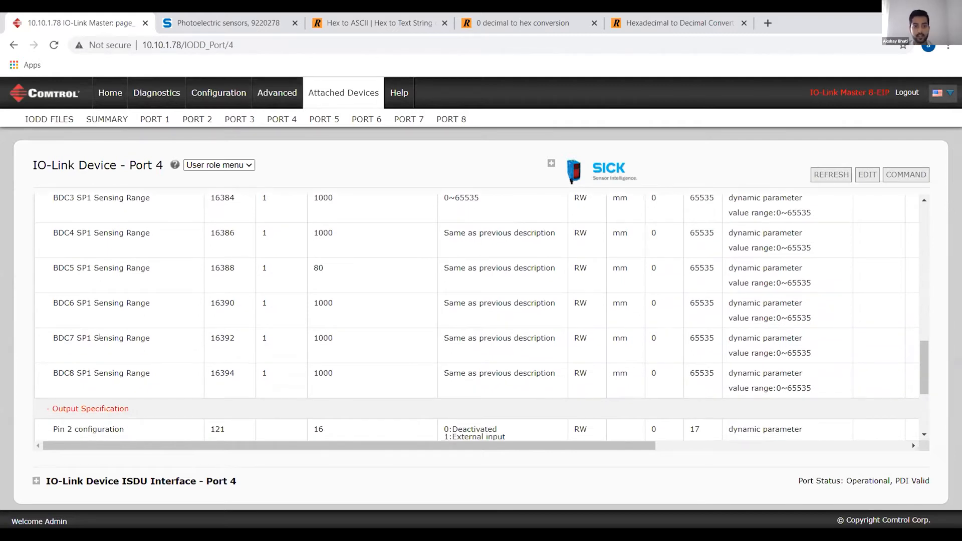
scroll(276, 319, up, 1)
scroll(314, 250, down, 1)
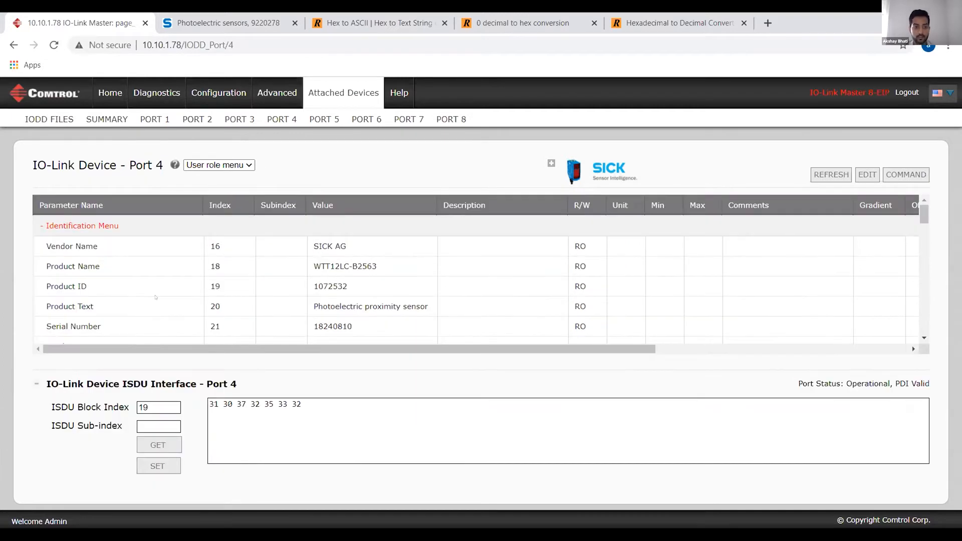
Step: Target the BDC5 SP1 Sensing Range in the ISDU interface with block index 16388 and sub-index 1
scroll(155, 297, down, 15)
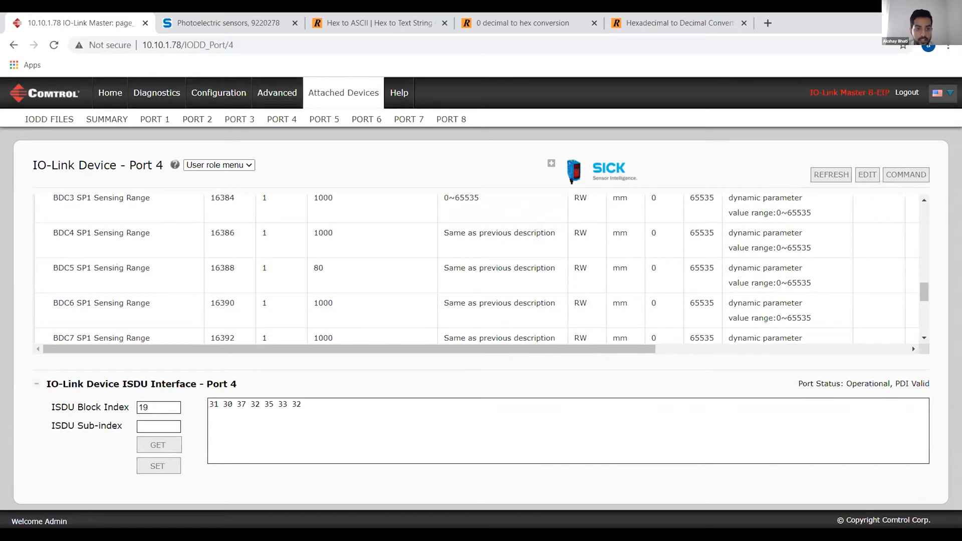
double_click(149, 405)
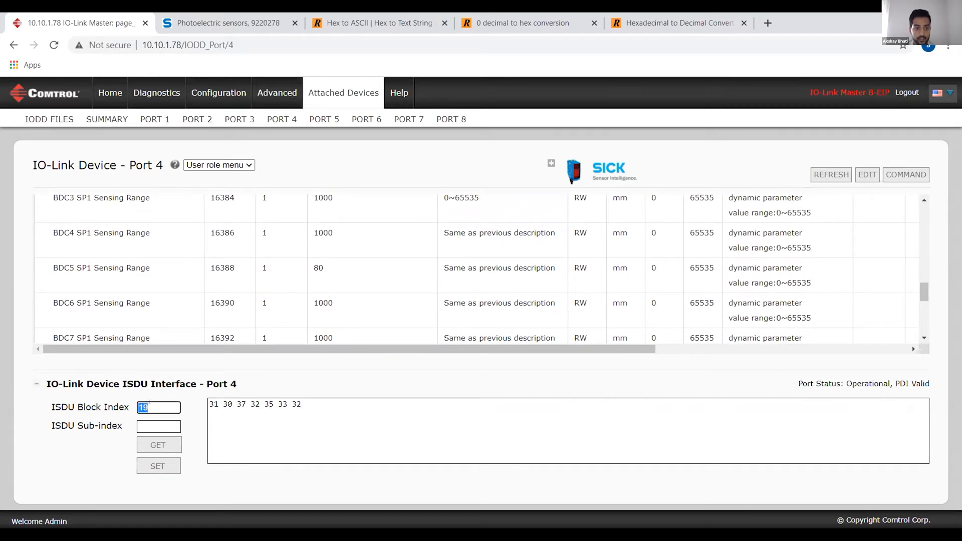
text(16388)
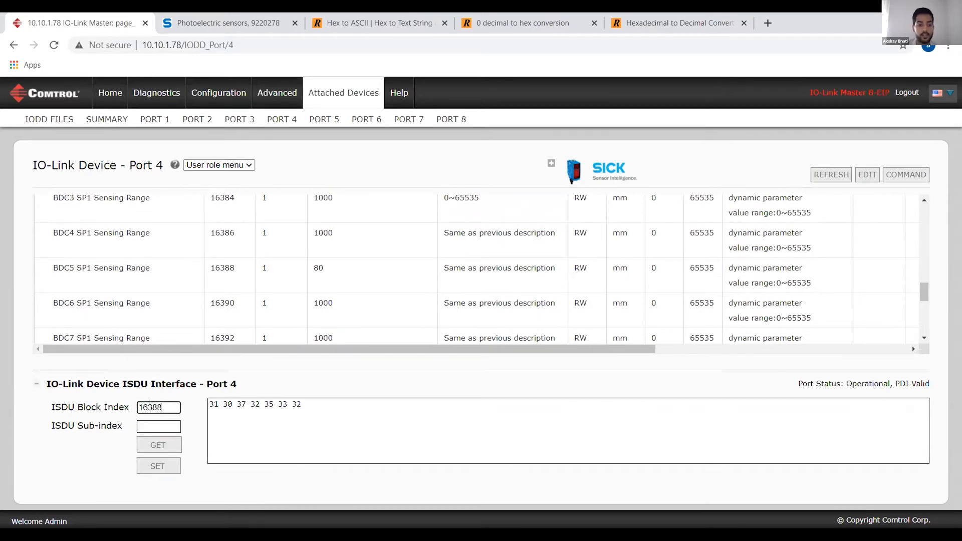
click(150, 426)
text(1)
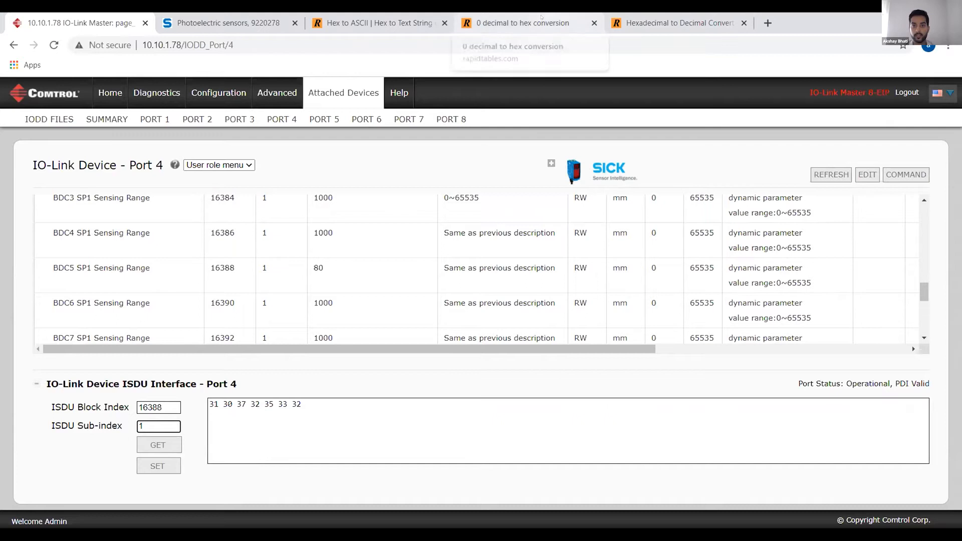
Step: Convert decimal 100 to hexadecimal in the RapidTables decimal-to-hex converter
click(576, 21)
text(100)
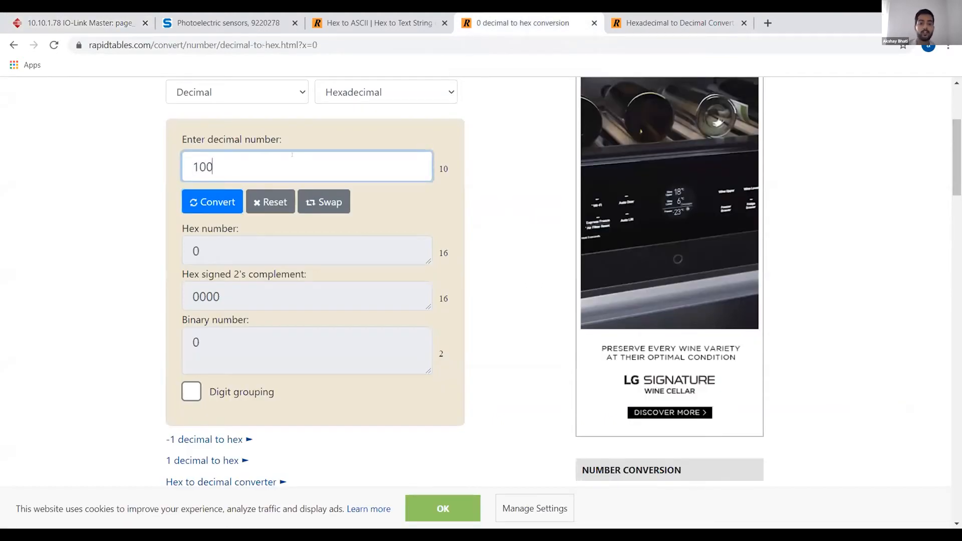
click(212, 201)
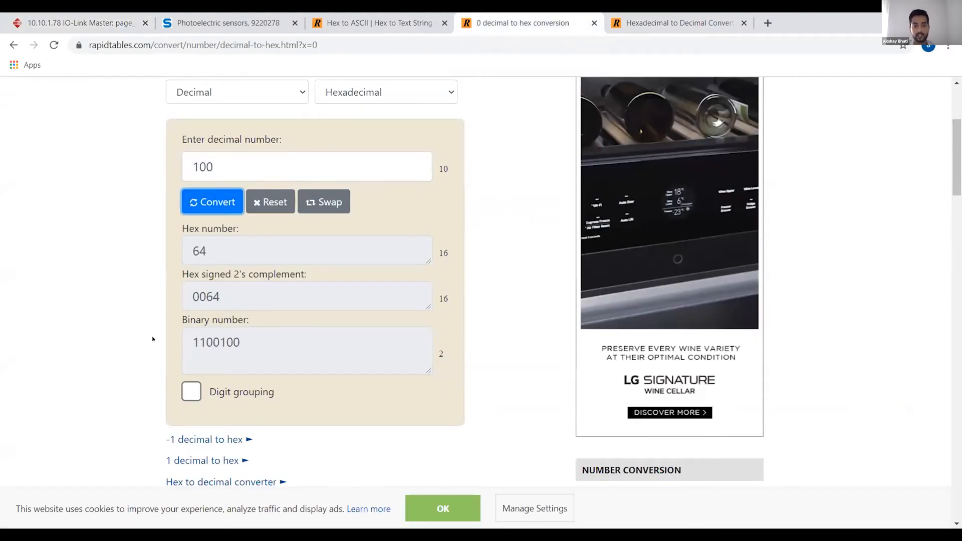
Step: Back in the Port 4 ISDU interface, replace the data with 00 64 and write it to the device
click(120, 15)
triple_click(260, 410)
text(00 64)
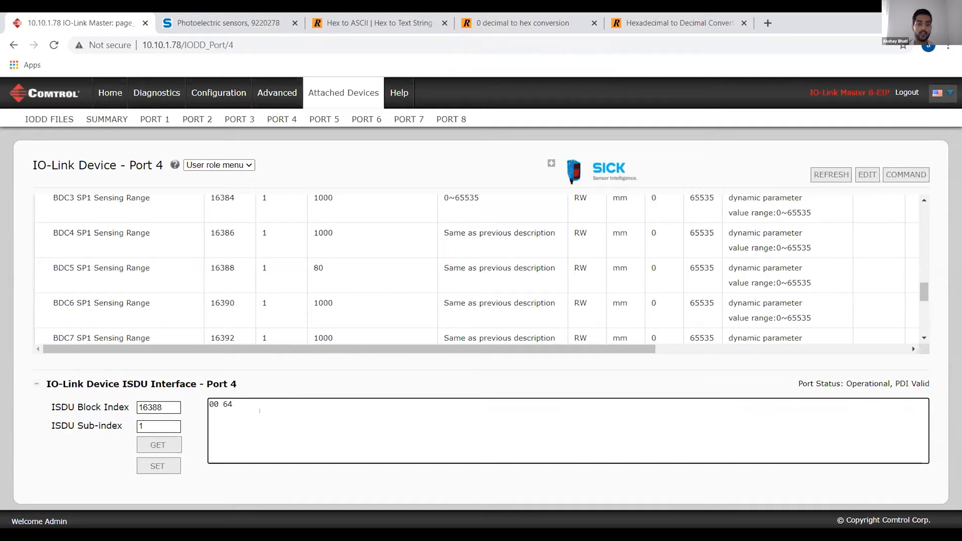
click(157, 470)
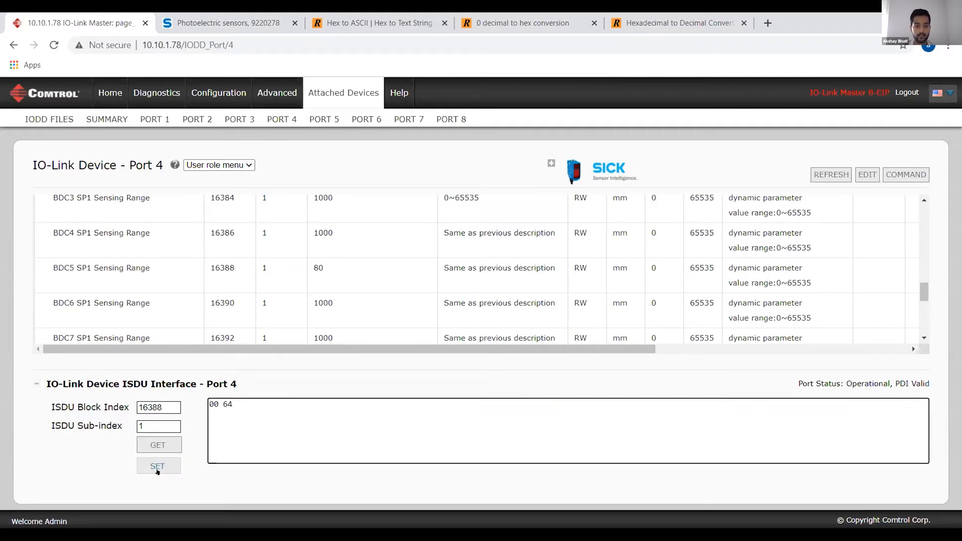
Step: Write the 00 64 data to ISDU index 16388, sub-index 1, and refresh the Port 4 parameter values
click(157, 467)
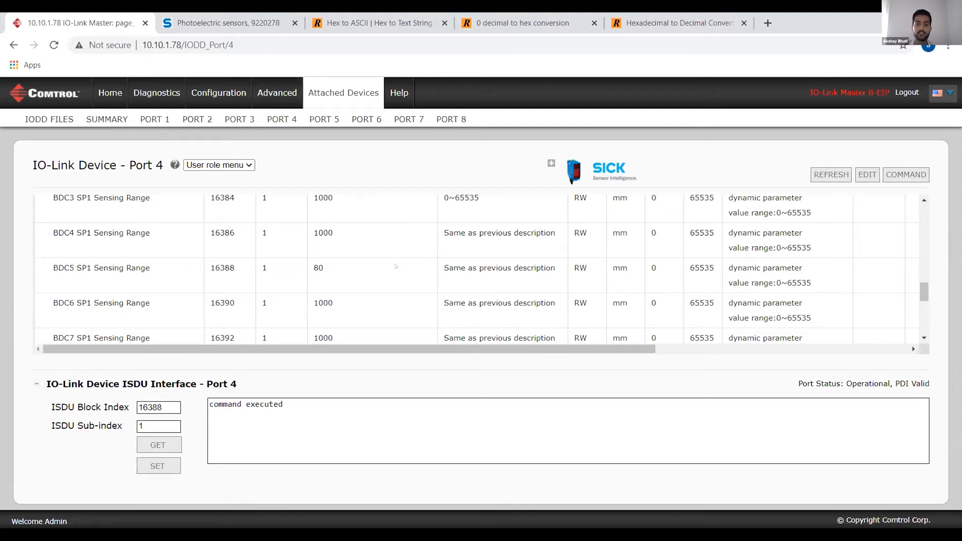
click(830, 175)
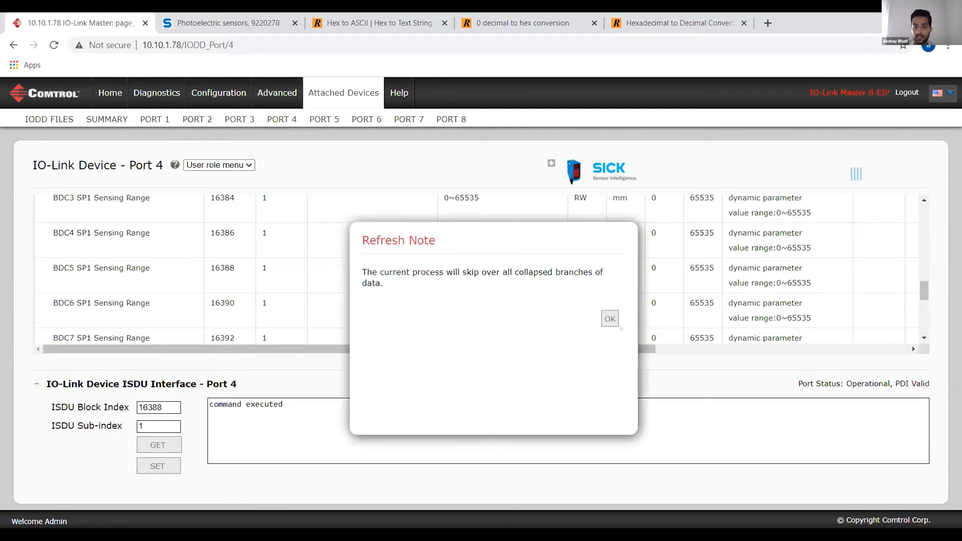
click(611, 319)
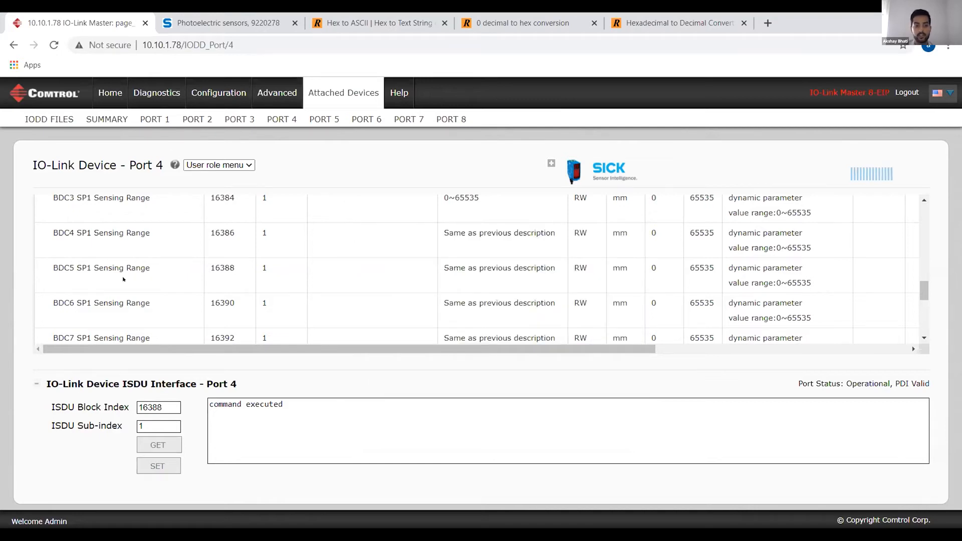
Step: Look through the refreshing Port 4 parameter list and check the BDC5 SP1 Sensing Range value
scroll(54, 265, down, 1)
scroll(54, 265, up, 5)
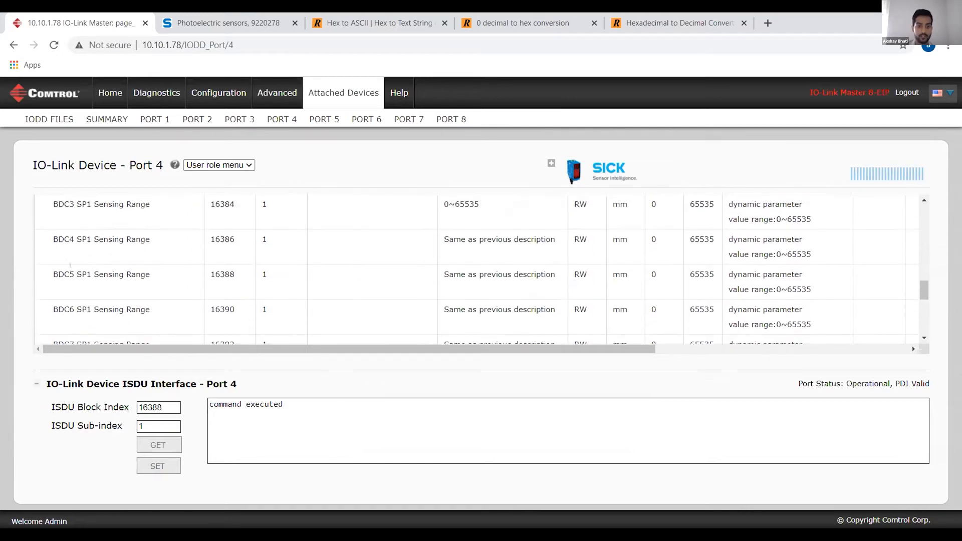
scroll(108, 274, up, 2)
scroll(276, 271, down, 1)
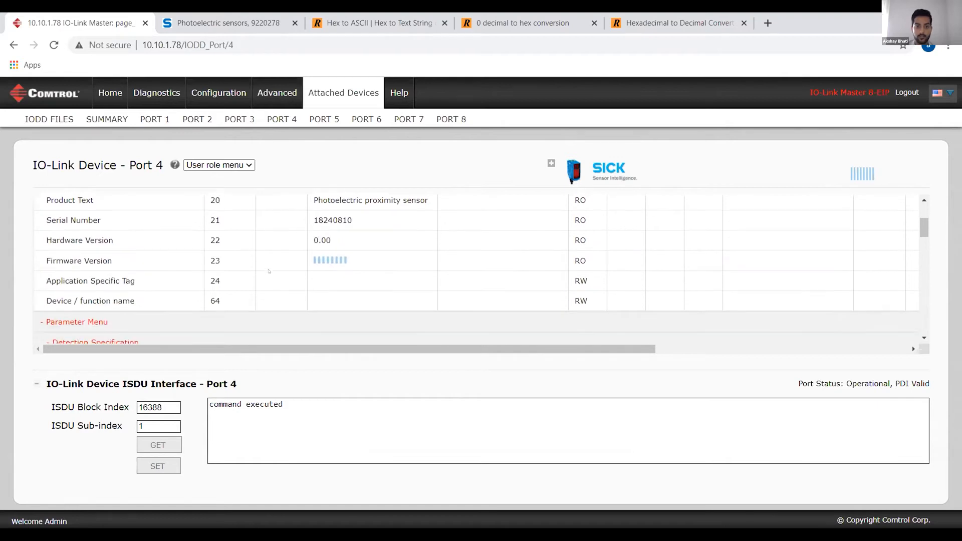
scroll(279, 264, down, 1)
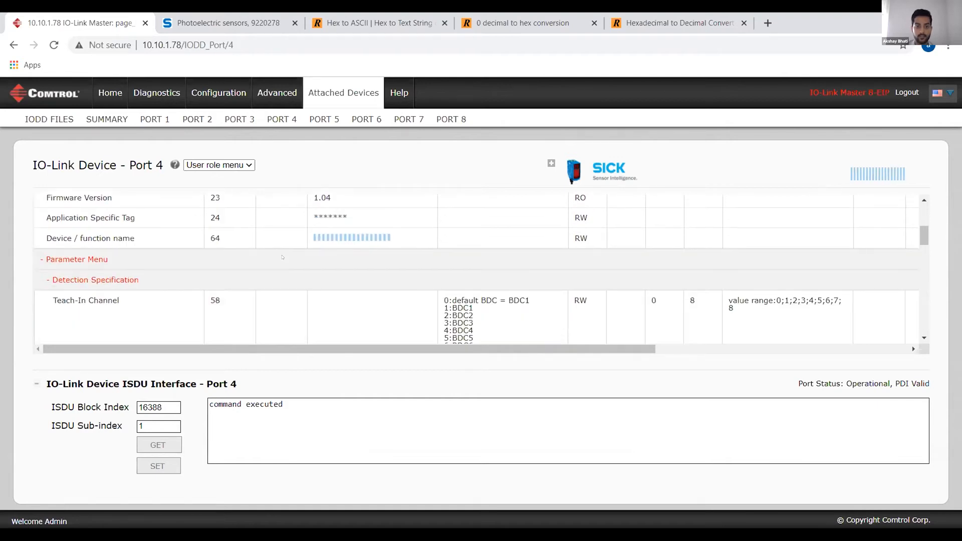
scroll(282, 257, down, 5)
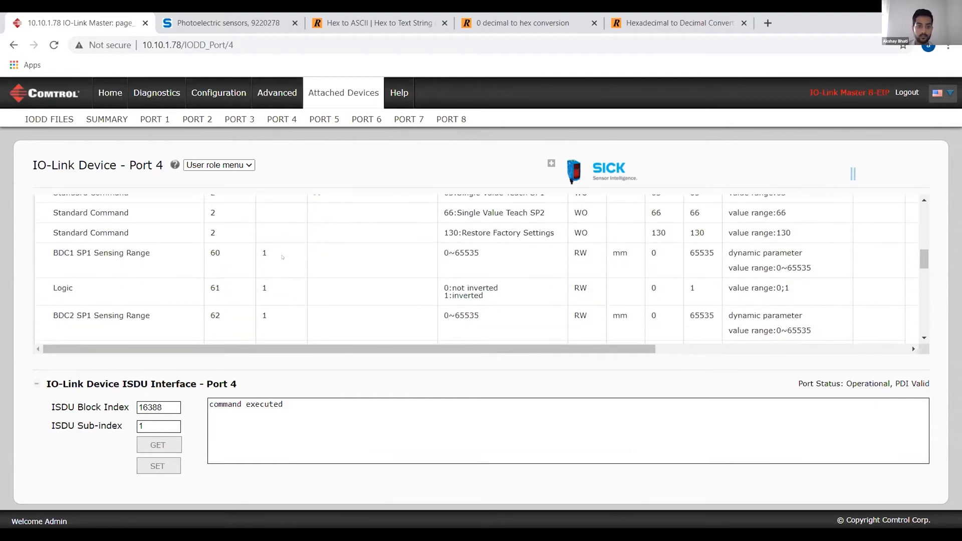
scroll(270, 254, down, 2)
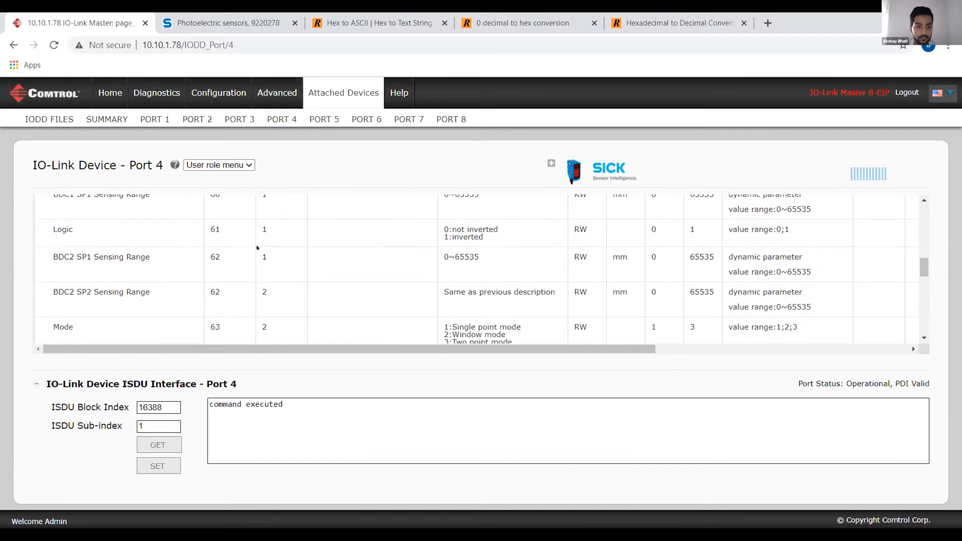
scroll(257, 247, down, 2)
scroll(257, 247, down, 3)
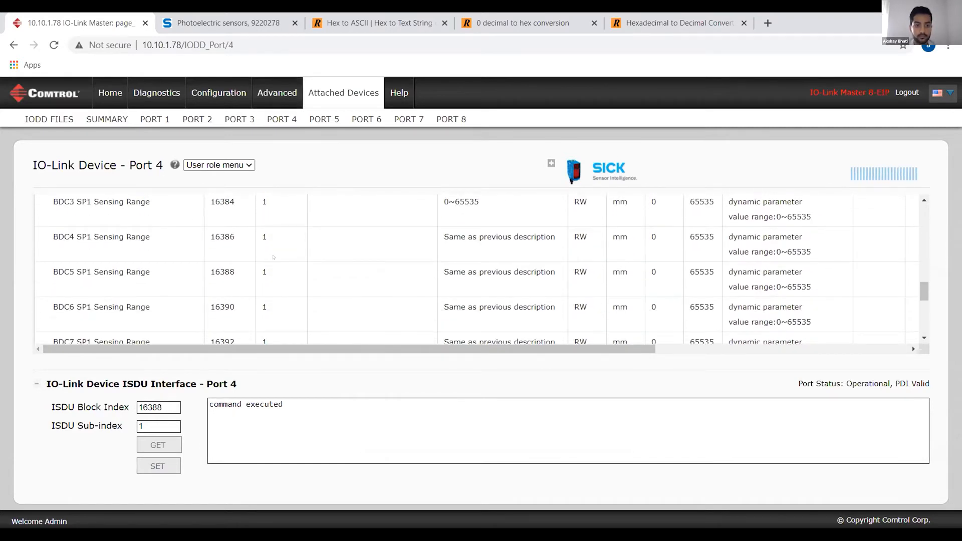
scroll(273, 257, up, 3)
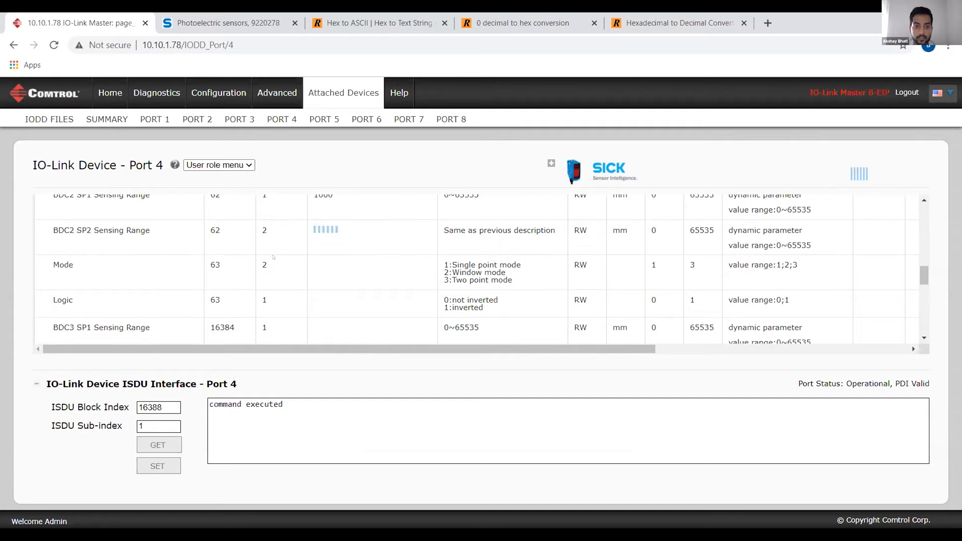
scroll(273, 257, down, 3)
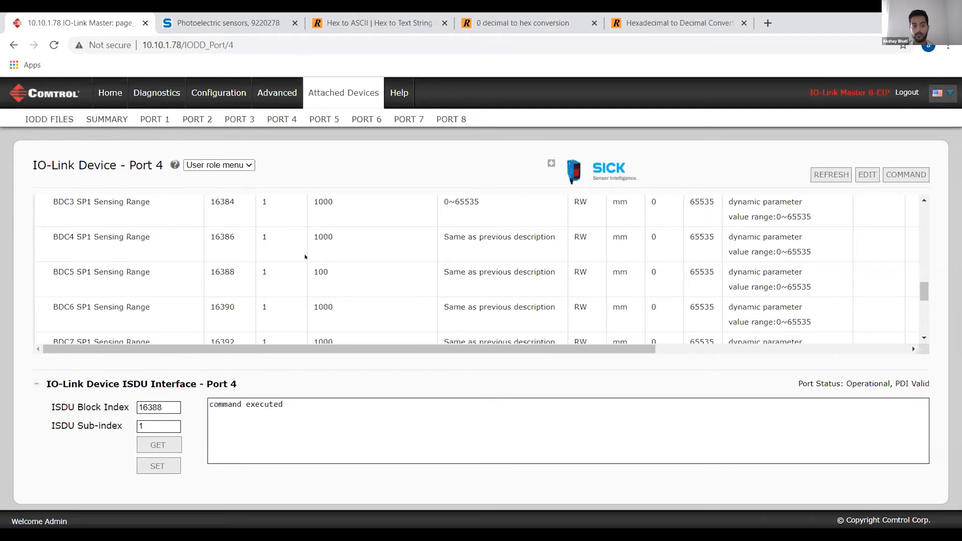
Step: Show the Port 4 Process Data, examine the BDC states and analog value, and refresh the readings
click(219, 165)
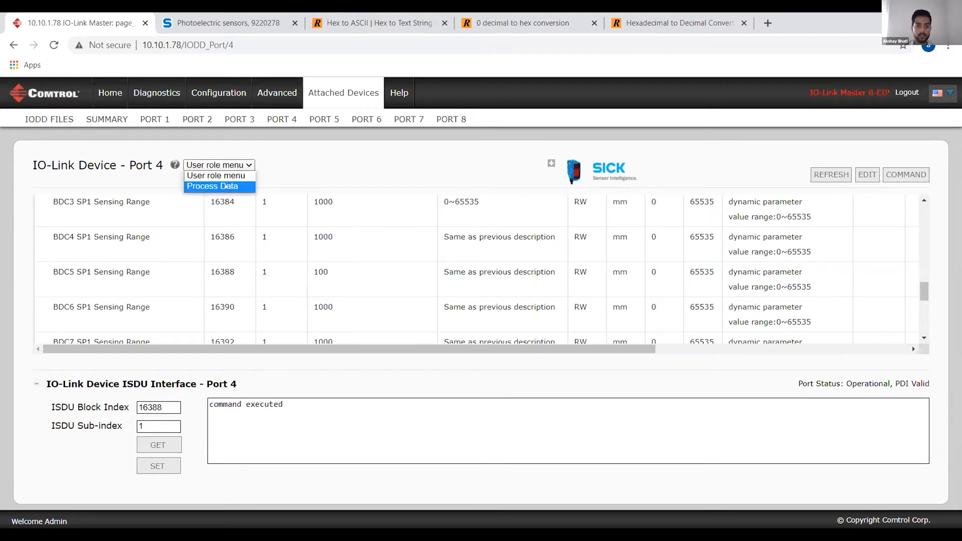
click(223, 186)
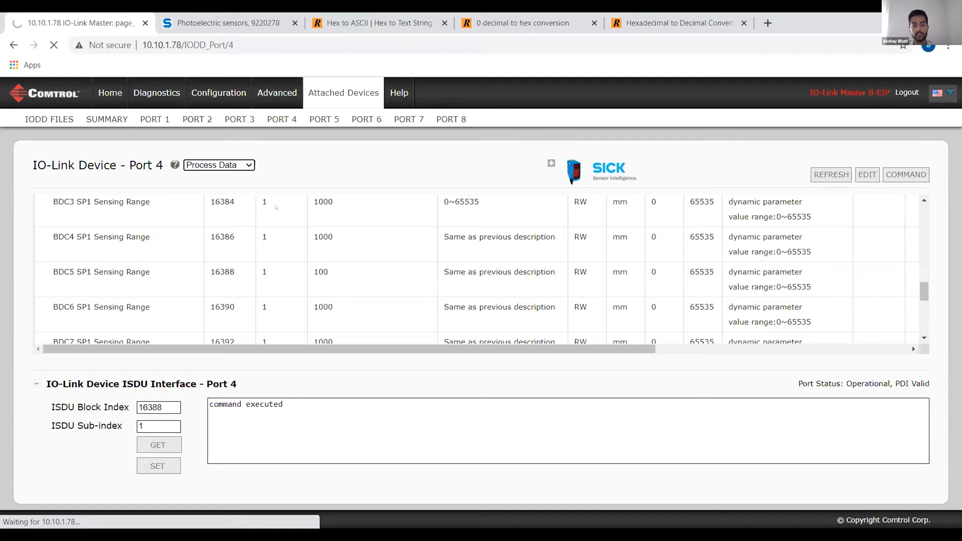
scroll(219, 281, down, 1)
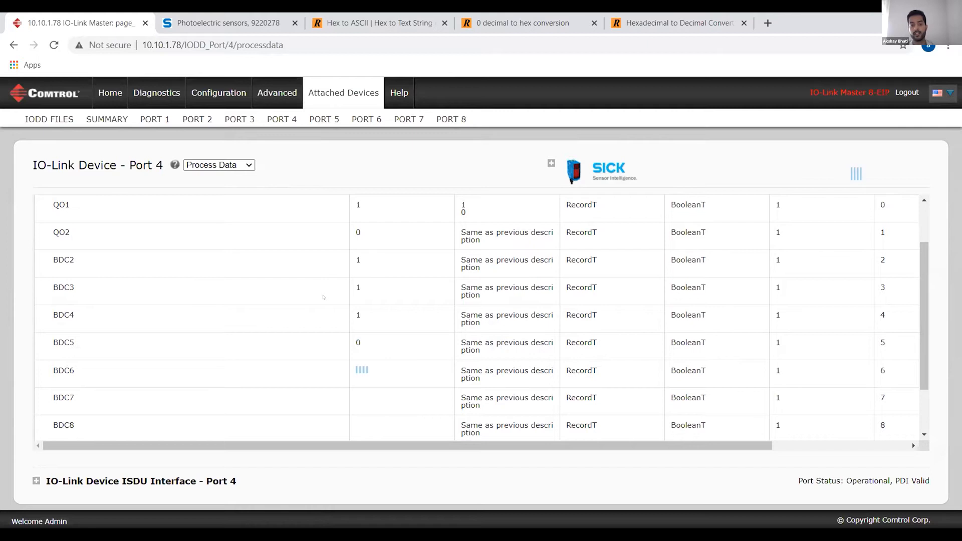
scroll(323, 297, down, 1)
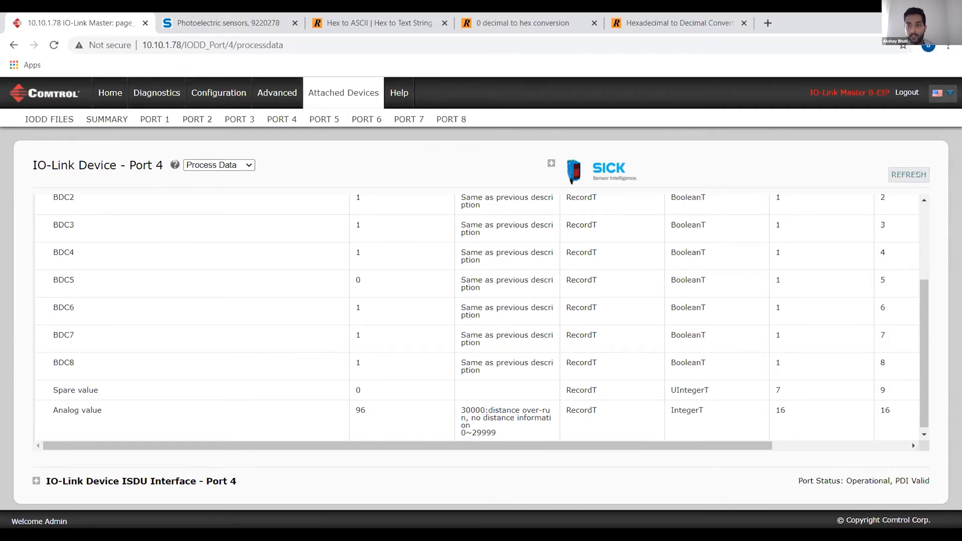
click(908, 175)
click(609, 319)
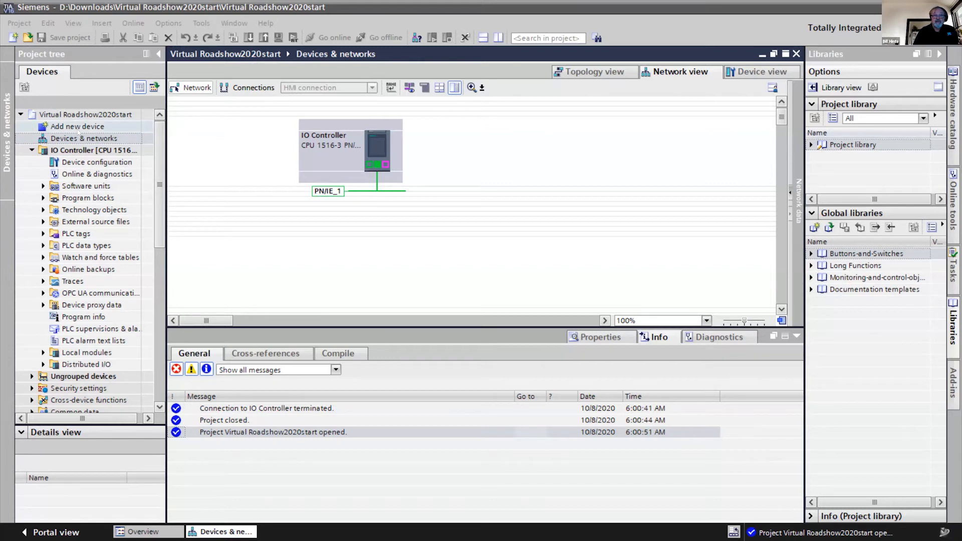
Step: In TIA Portal, add the ET 200eco PN 4IO-L 4xM12 IO-Link module to the network and connect it to the IO Controller's PROFINET port
click(79, 131)
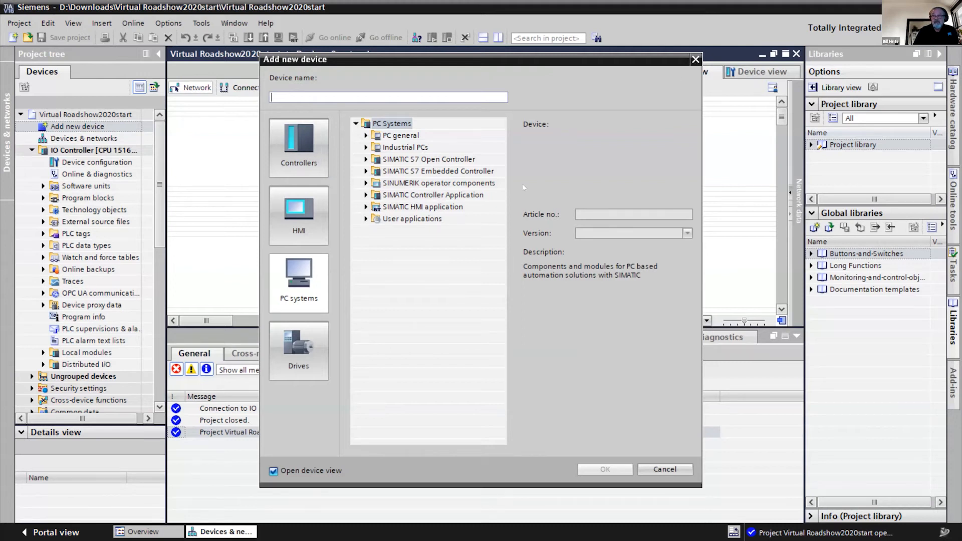
key(Escape)
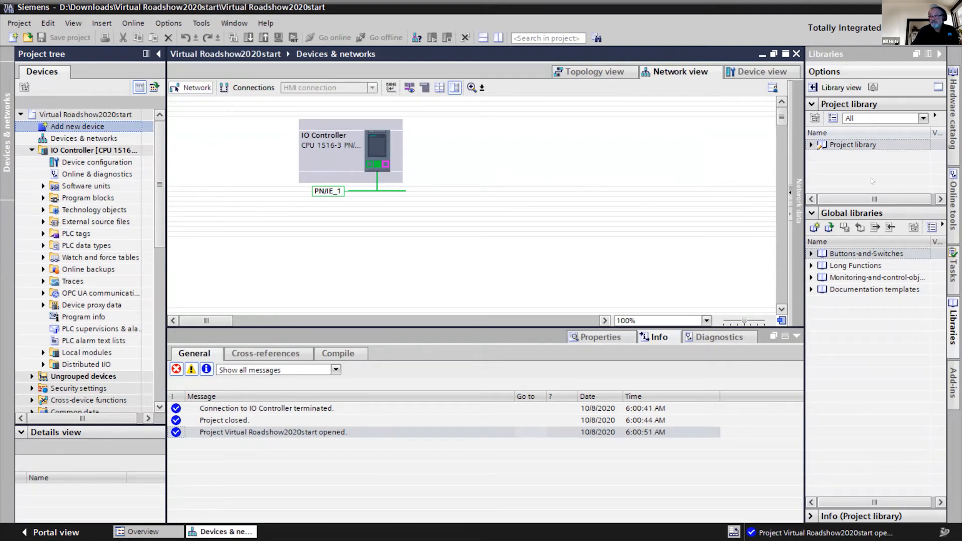
click(951, 116)
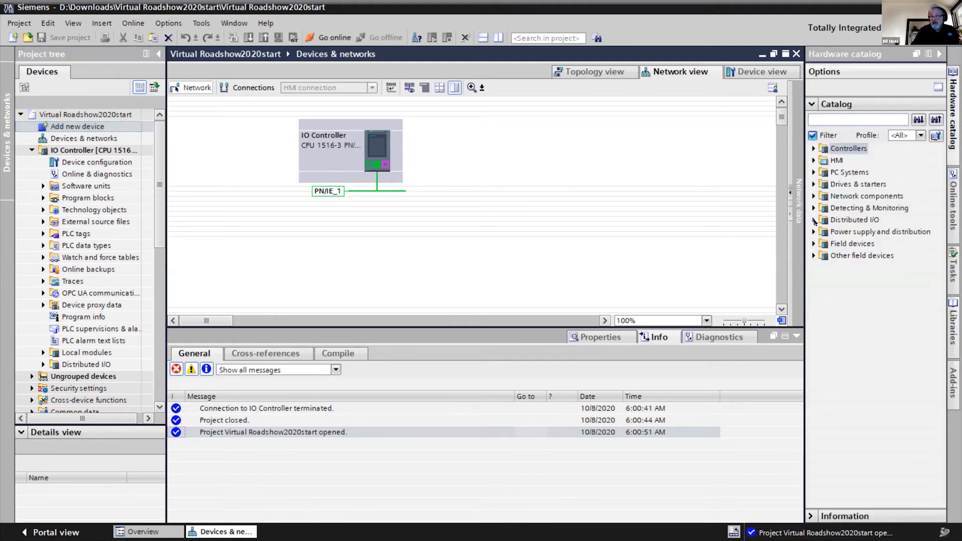
click(813, 220)
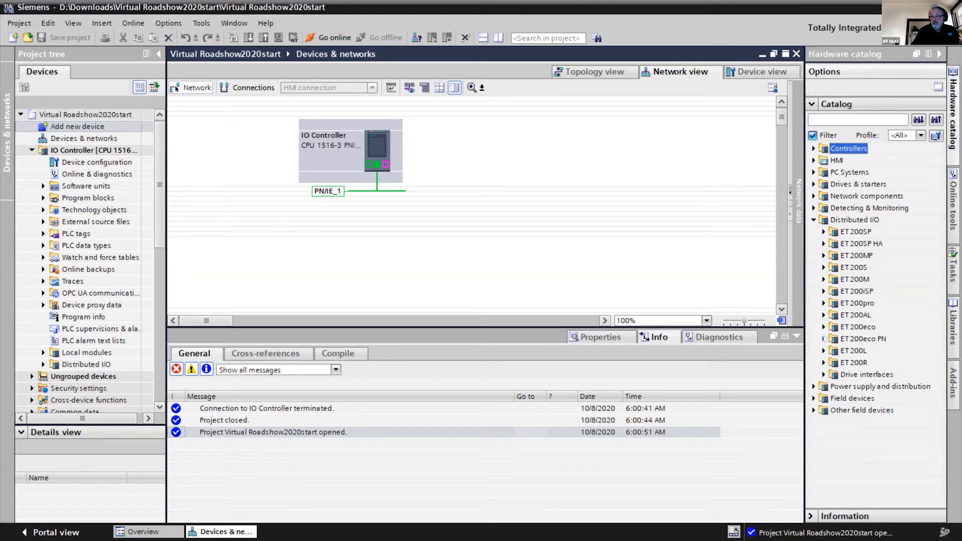
click(823, 339)
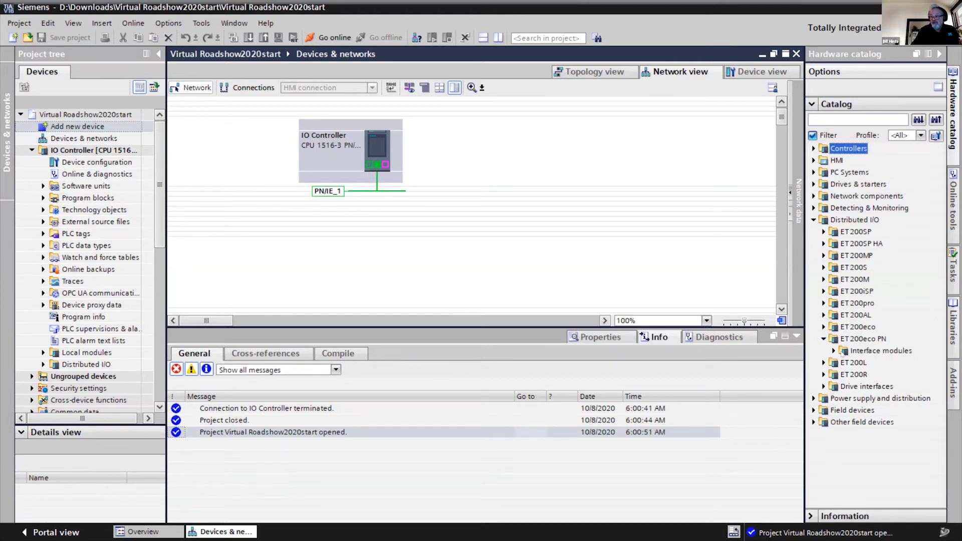
click(835, 352)
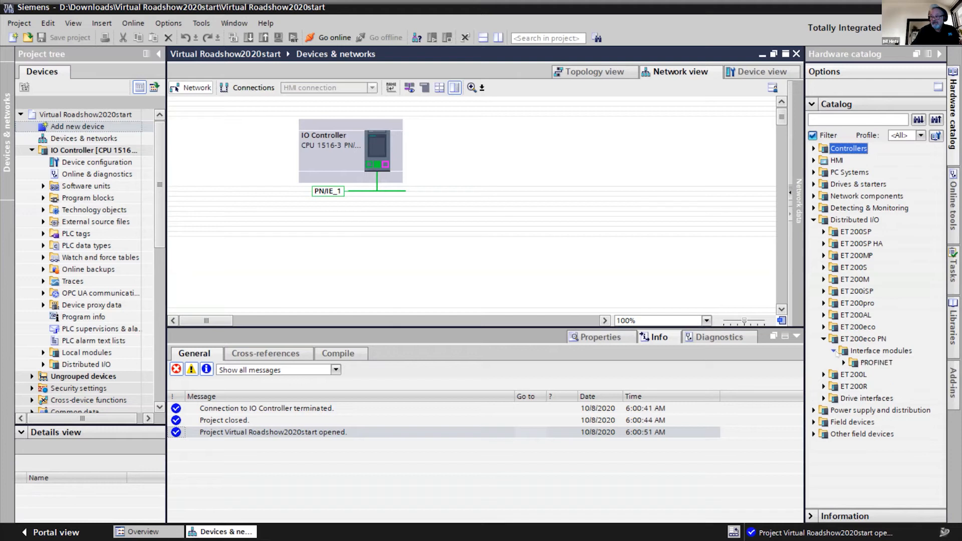
click(844, 364)
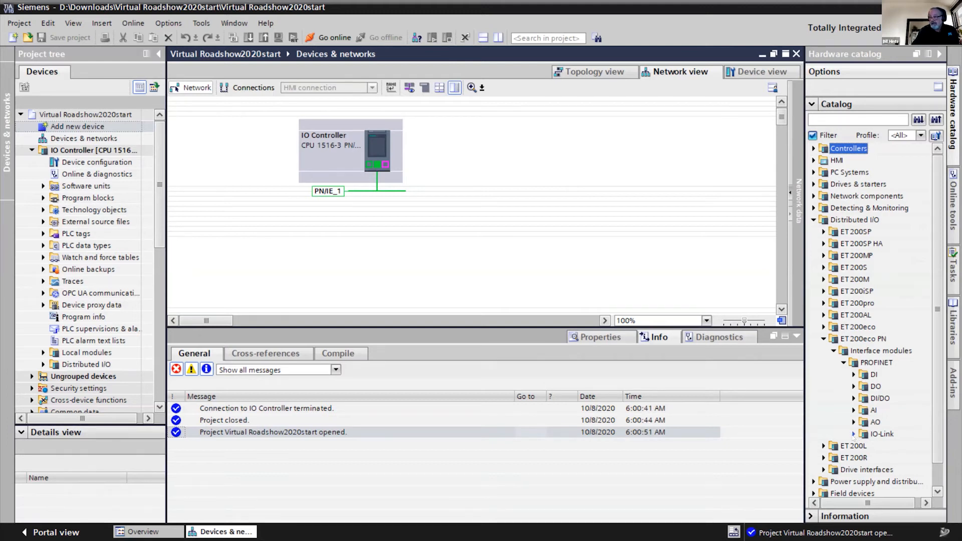
click(853, 433)
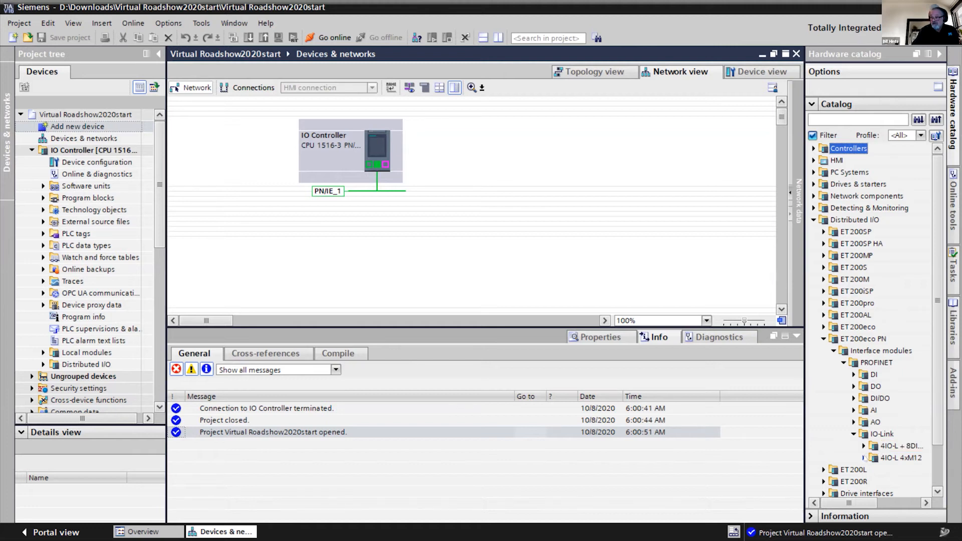
click(864, 458)
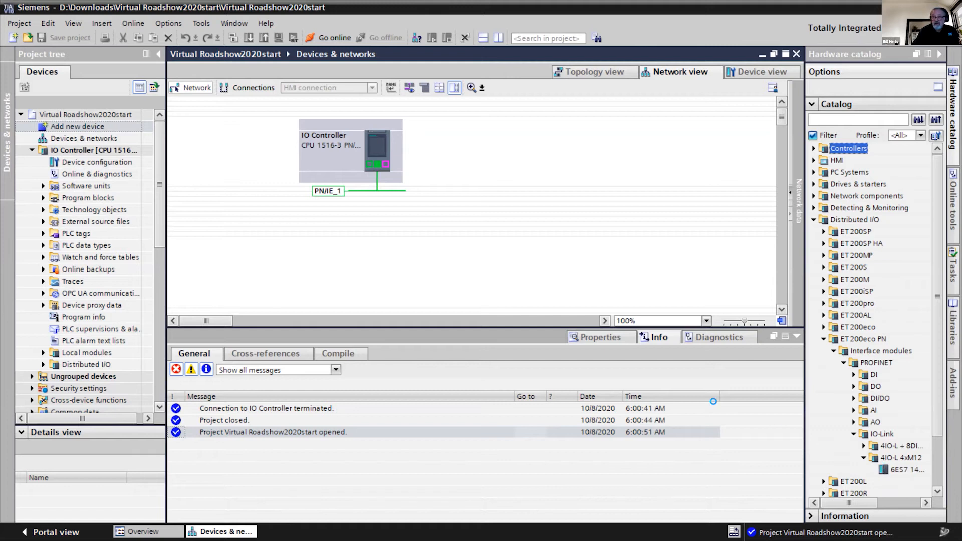
drag(423, 244, 359, 225)
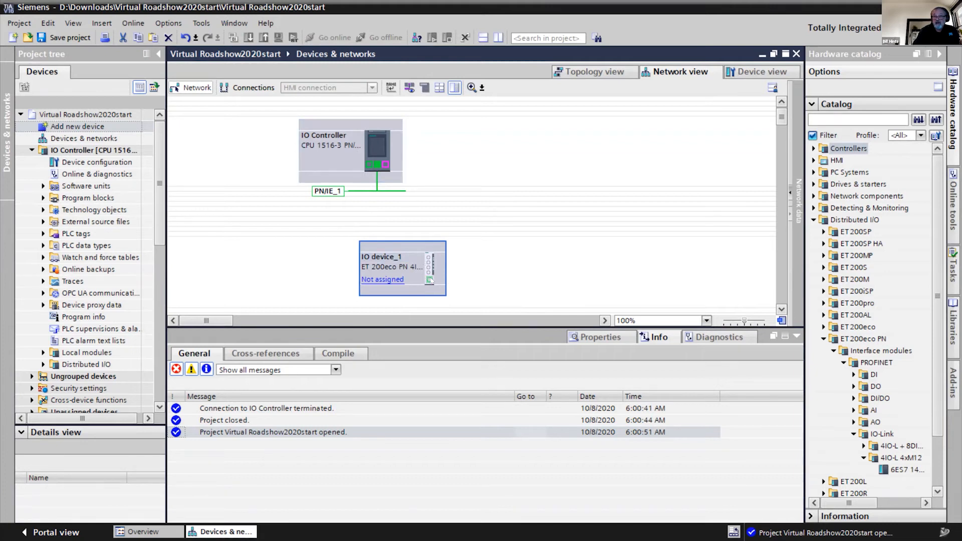
drag(429, 280, 380, 165)
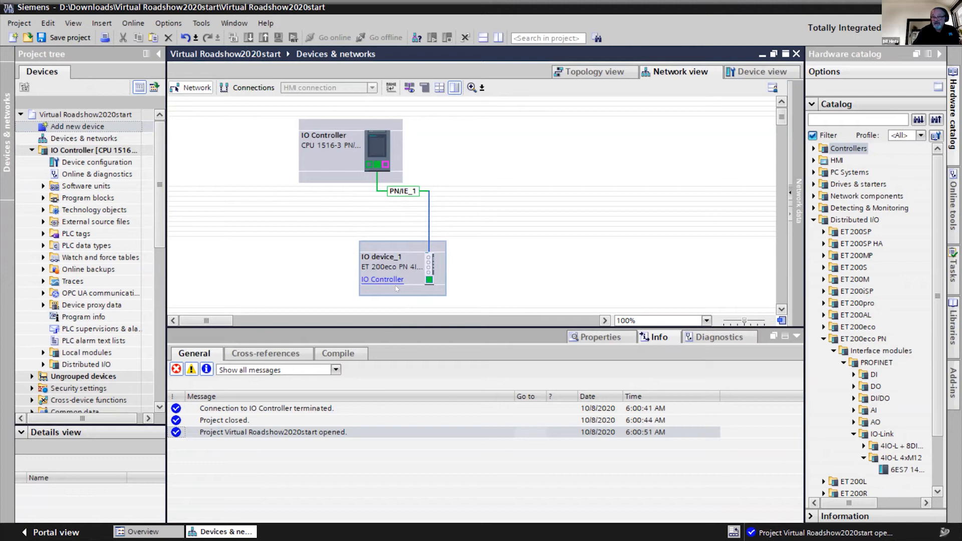
Step: Open the ET 200eco PN module's device view and set its PROFINET interface IP address to 192.168.0.55
double_click(428, 269)
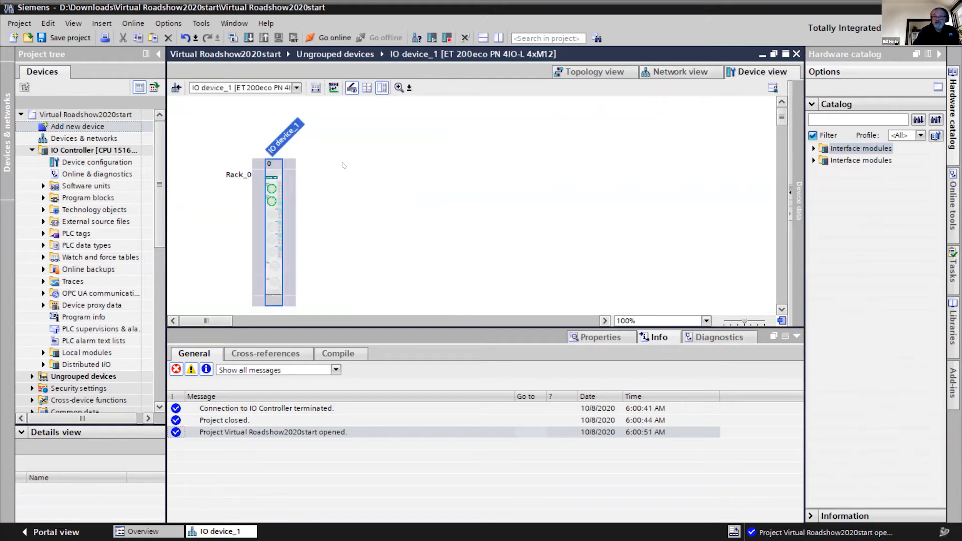
click(288, 199)
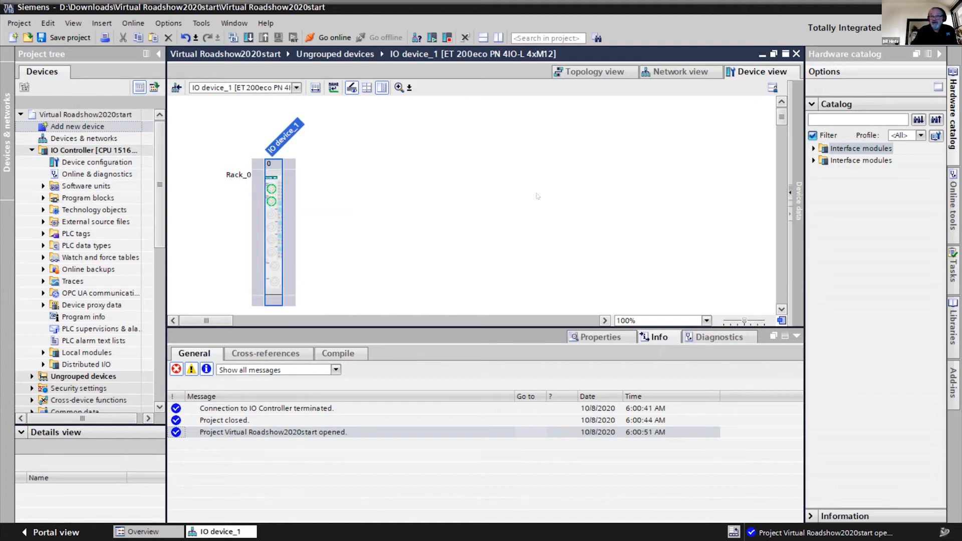
double_click(273, 205)
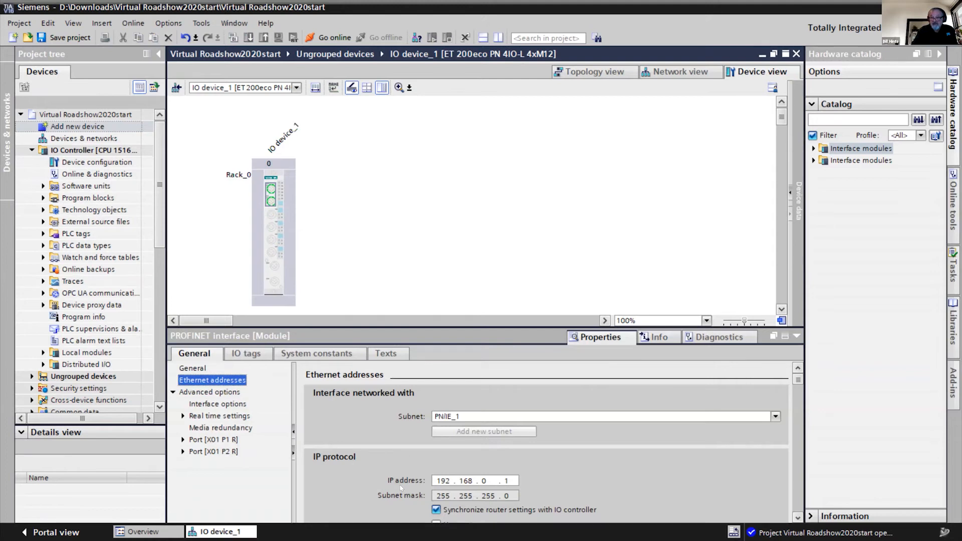
click(506, 482)
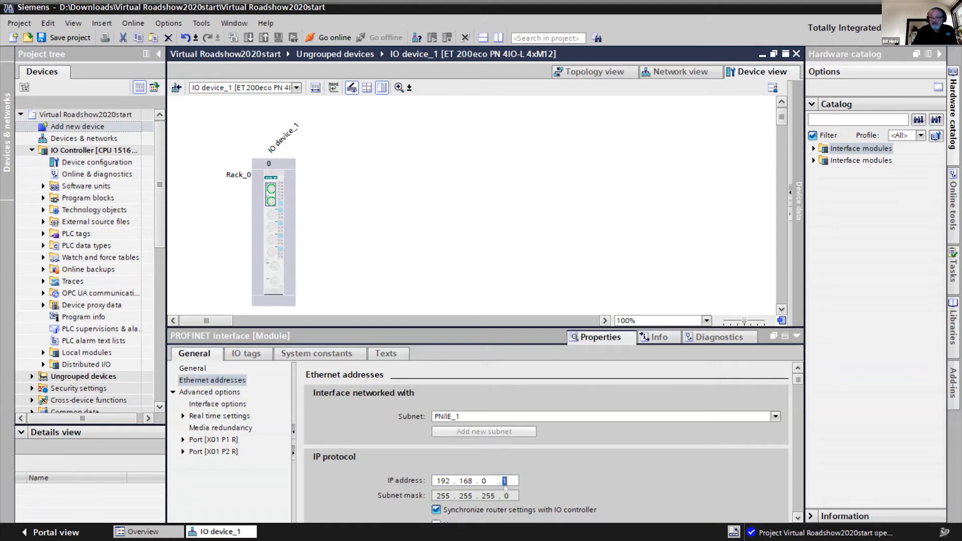
text(55)
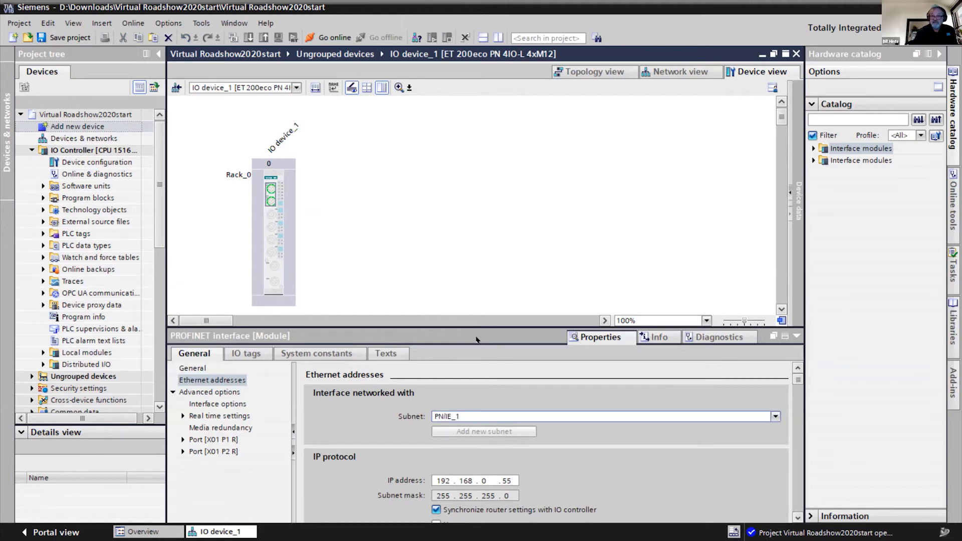
Step: Show the IO-Link Port Enable settings in the ET 200eco PN module's properties
click(275, 232)
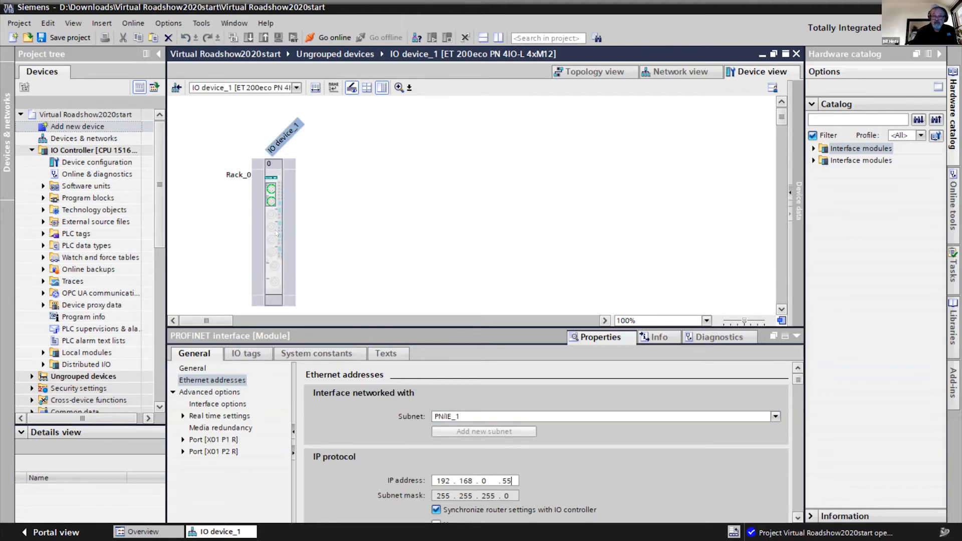
click(276, 232)
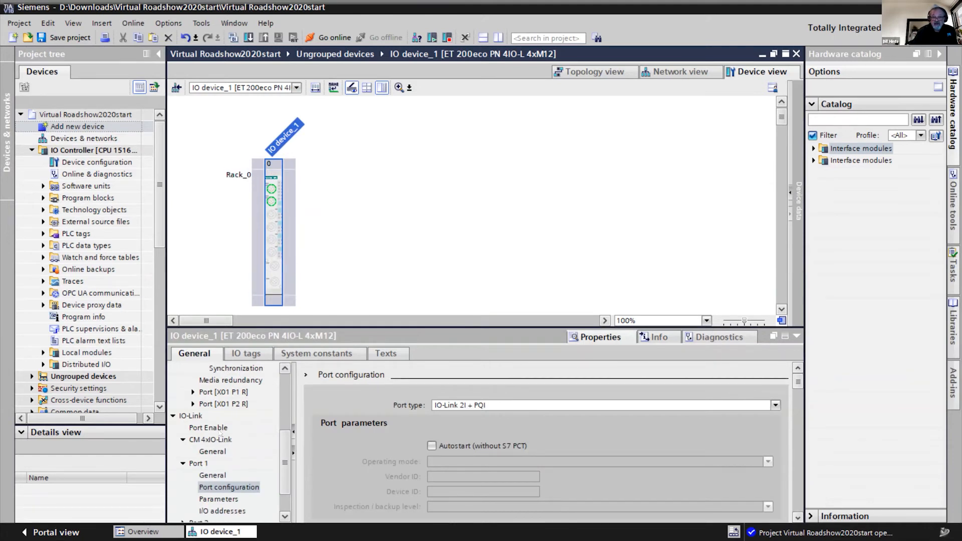
click(208, 428)
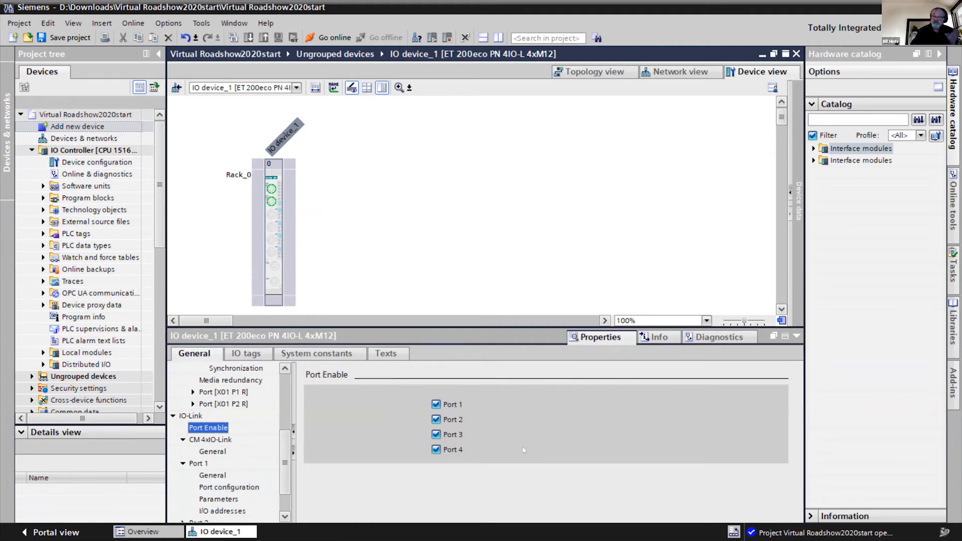
Step: Disable IO-Link Ports 2, 3 and 4 of the ET 200eco PN module, keeping only Port 1 enabled
click(436, 419)
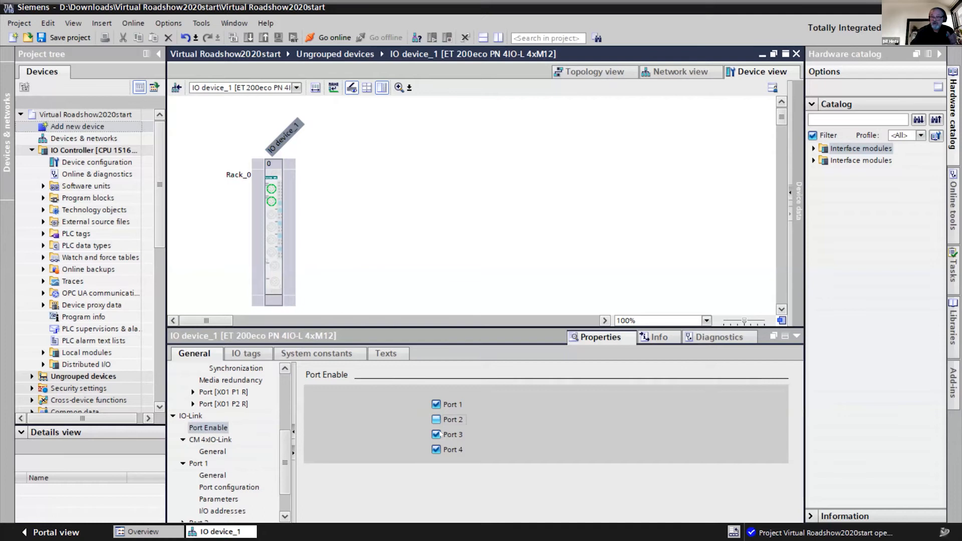
click(436, 435)
click(435, 449)
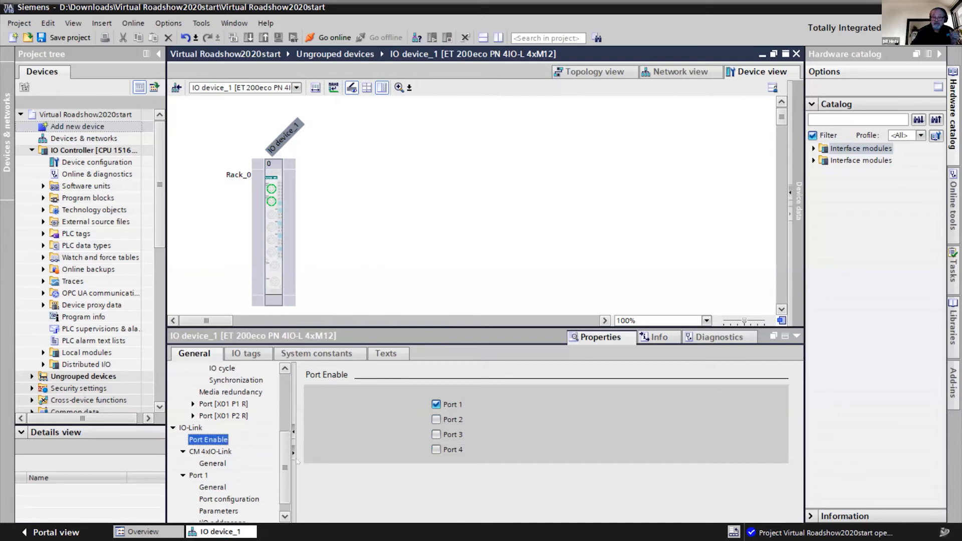
Step: Set the port type in the Port 1 port configuration to IO-Link 32 I/ 32 O + PQI
scroll(288, 465, down, 1)
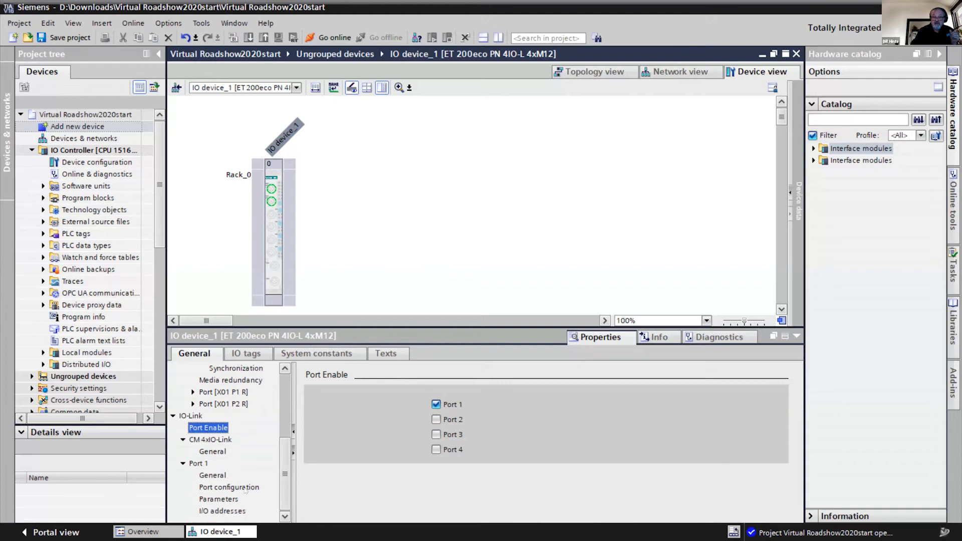
click(245, 488)
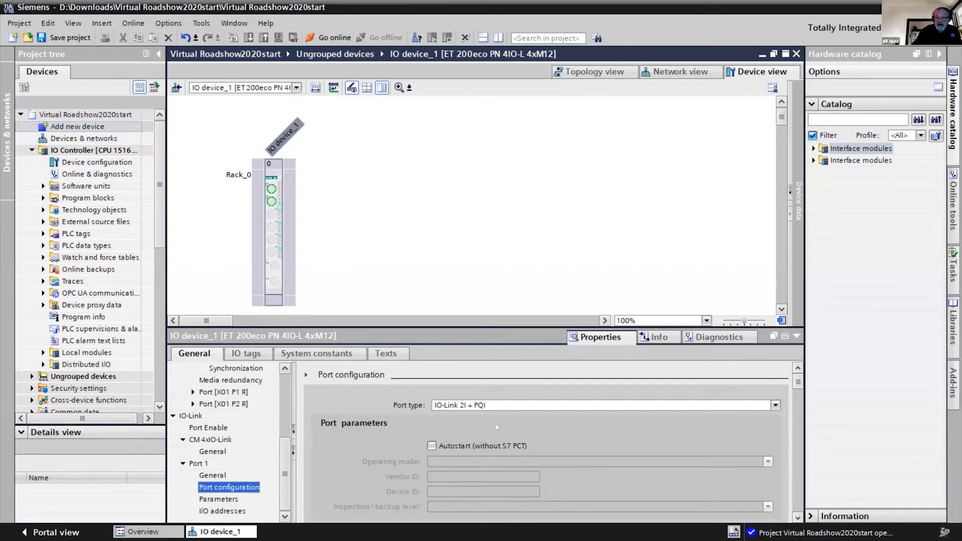
click(523, 404)
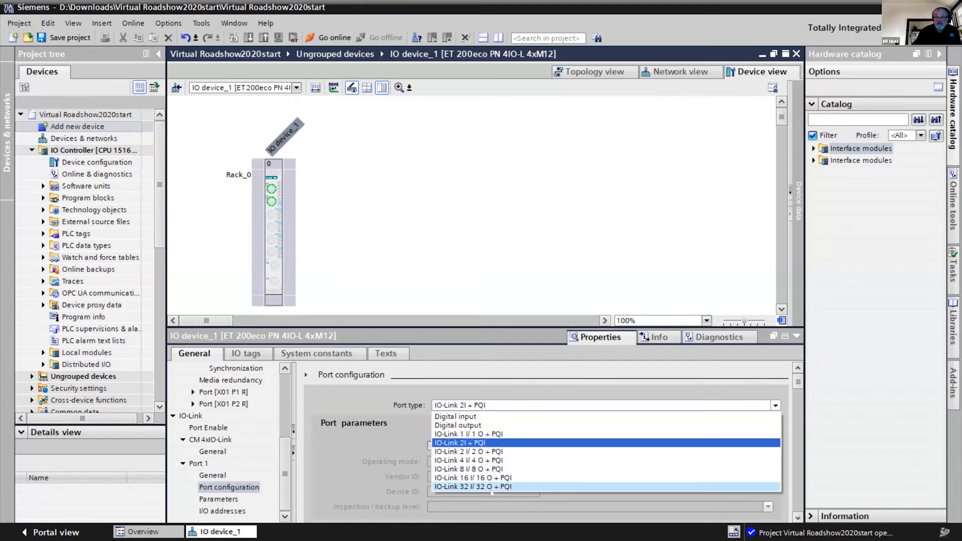
click(491, 486)
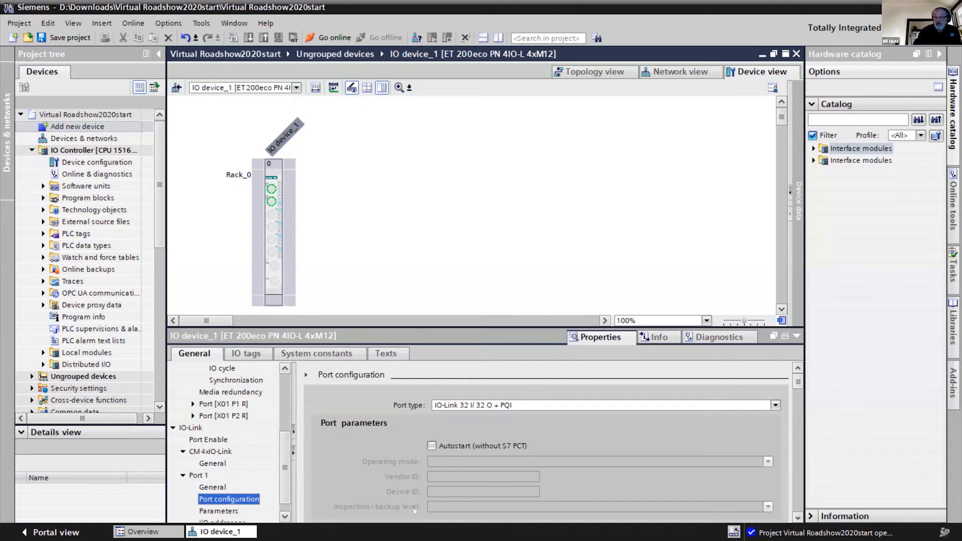
Step: Start the S7-PCT device tool for the ET 200eco PN module
click(276, 251)
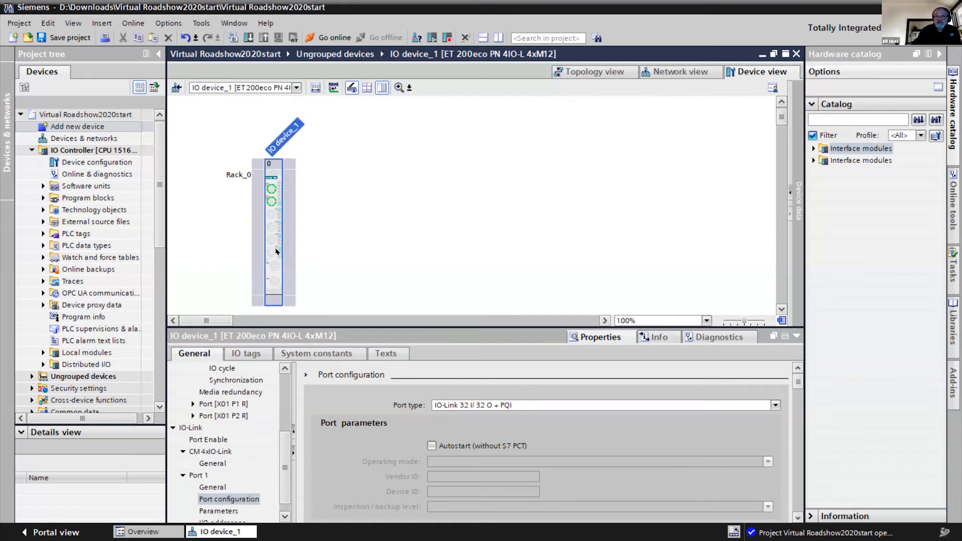
right_click(276, 251)
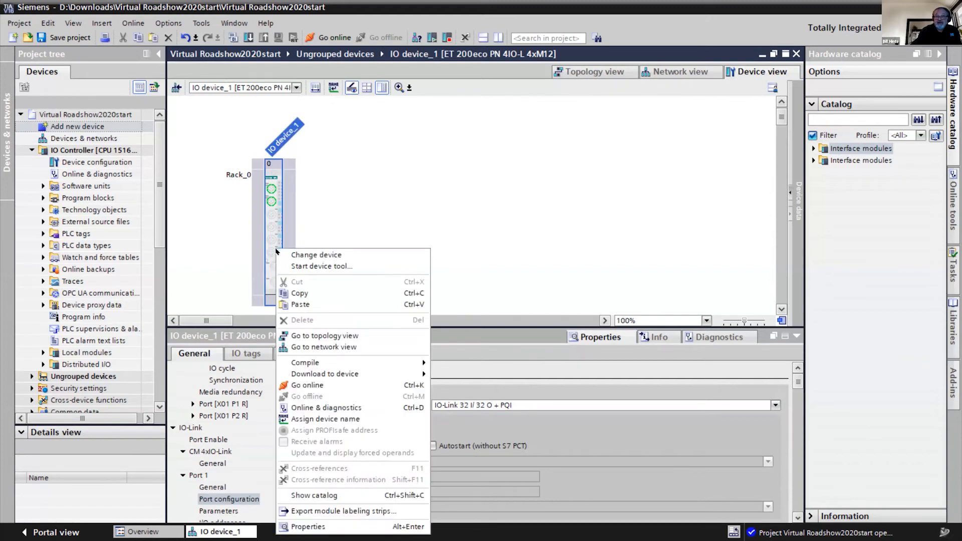
click(327, 267)
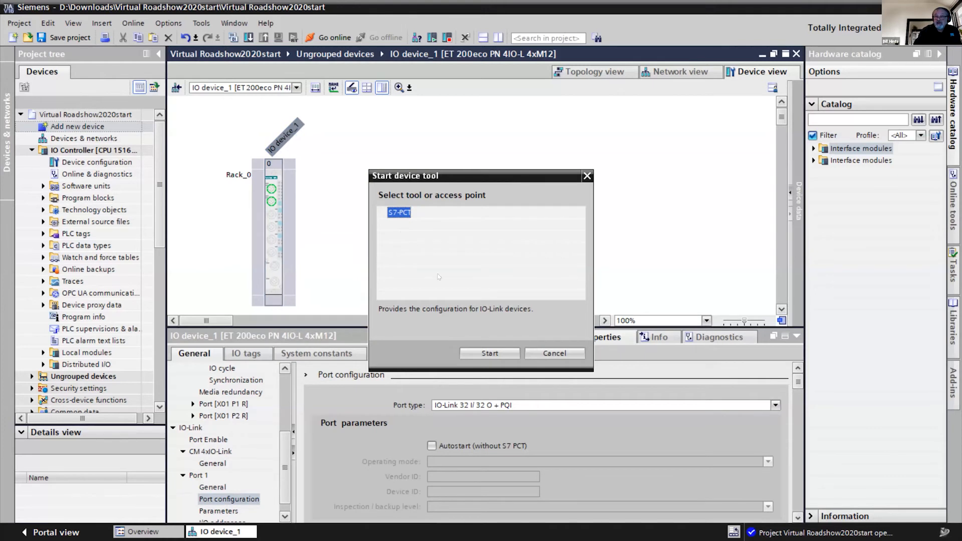
click(489, 353)
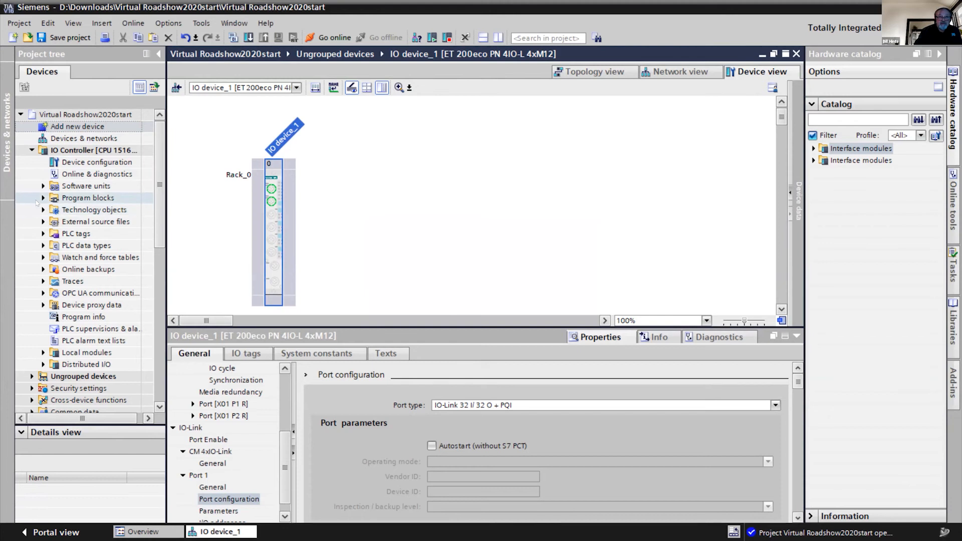
Step: Add test.udt from the sick folder to the IO Controller's external source files
click(43, 186)
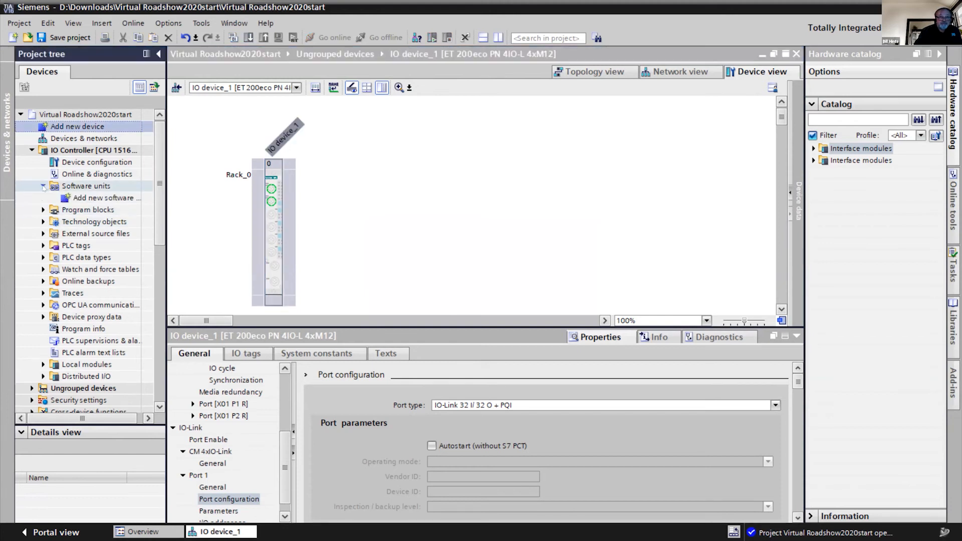
click(43, 186)
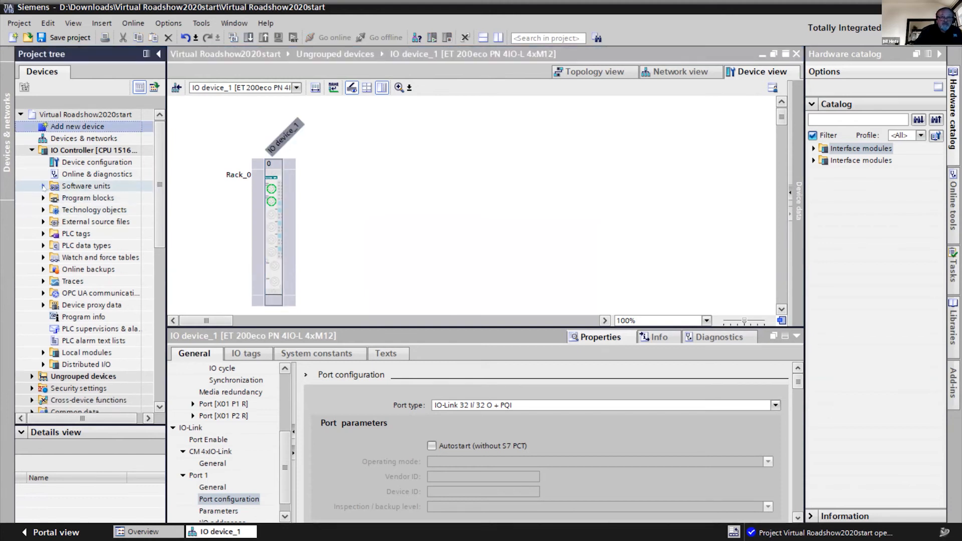
click(43, 221)
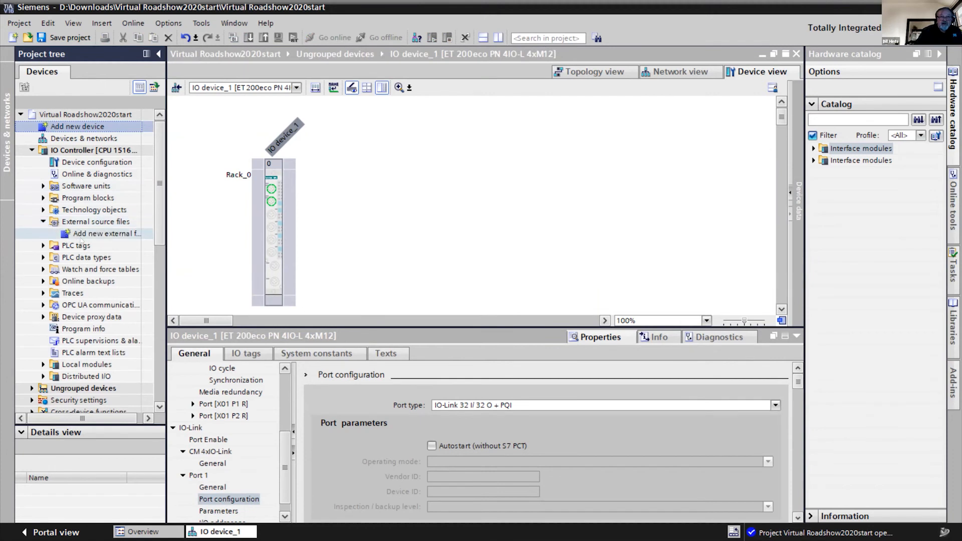
click(82, 235)
double_click(83, 233)
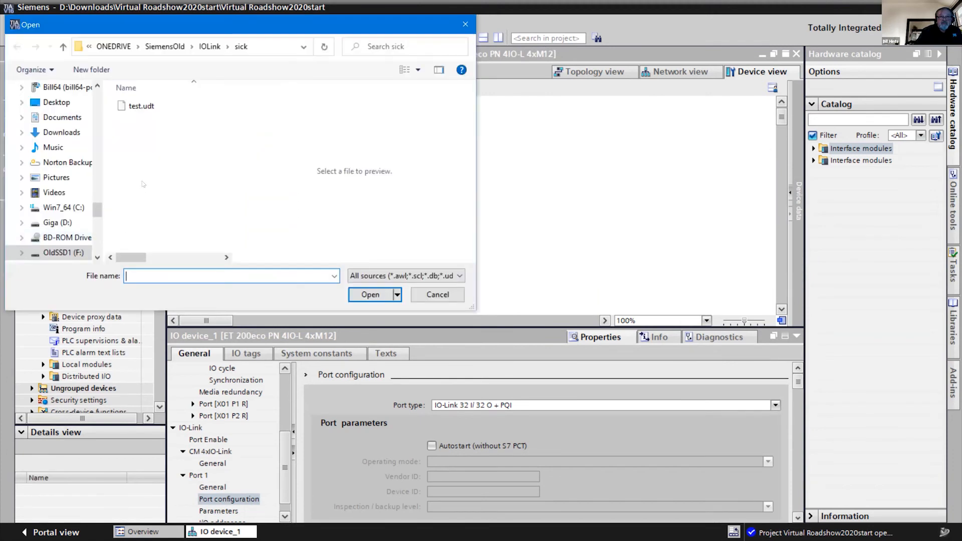
click(147, 108)
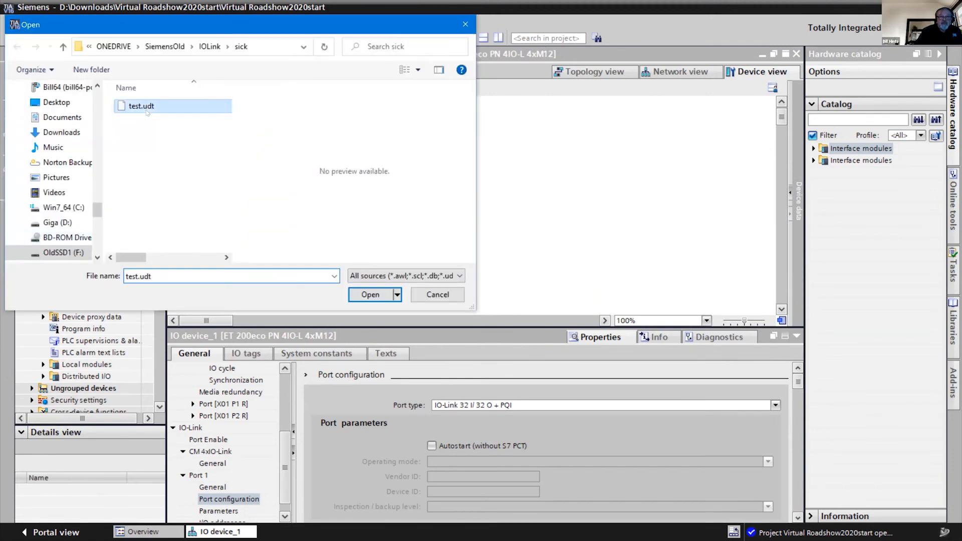
click(369, 295)
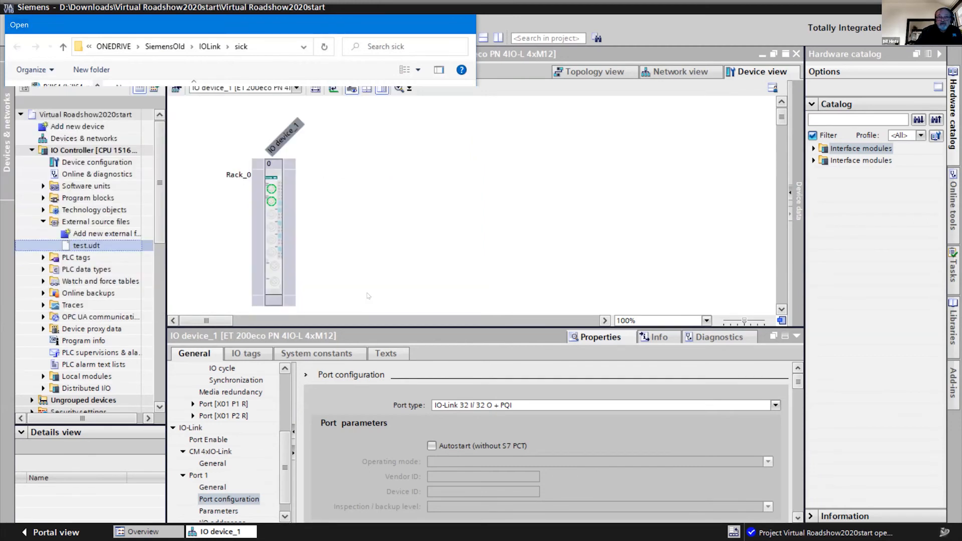
Step: Generate blocks from the test.udt source, allowing existing ones to be overwritten, and open the PII - WTT12LC-B2563 PLC data type
right_click(94, 246)
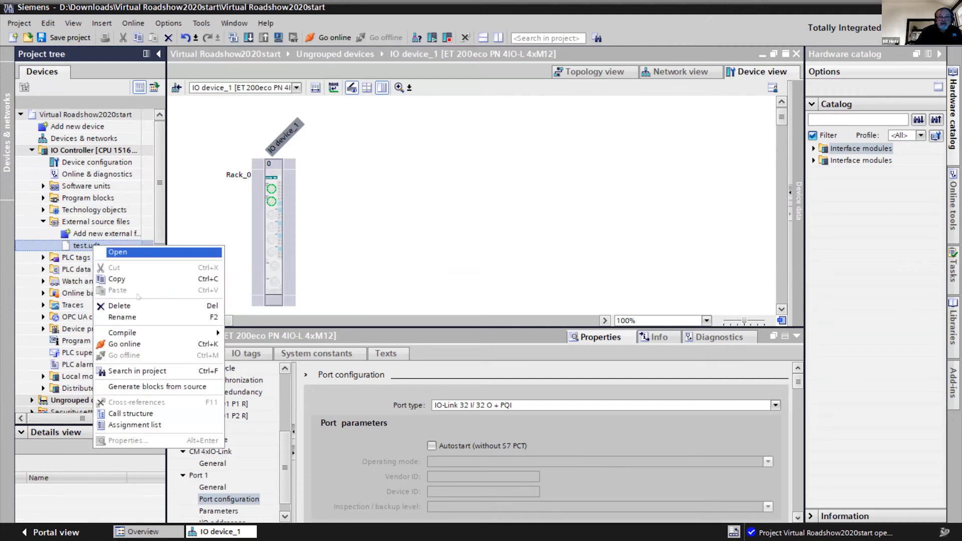
click(155, 387)
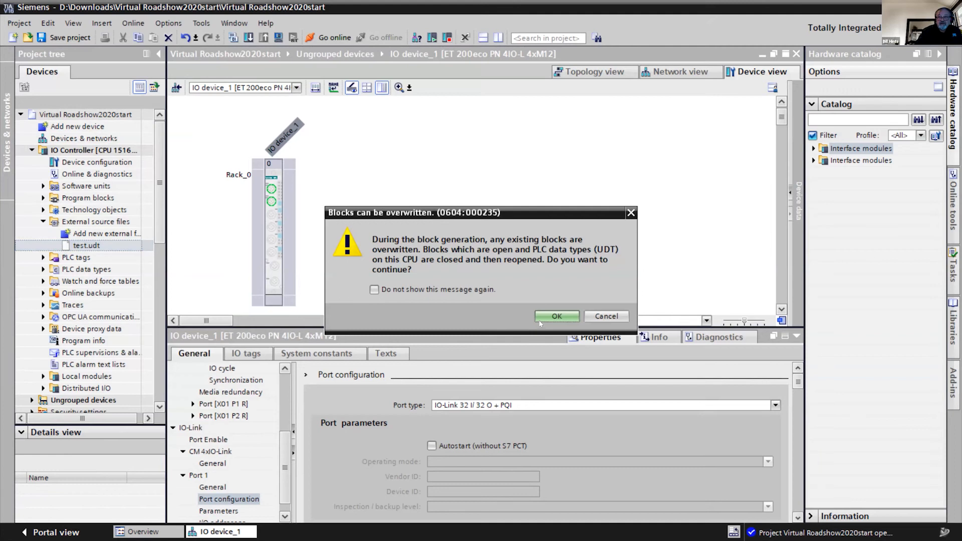
click(540, 320)
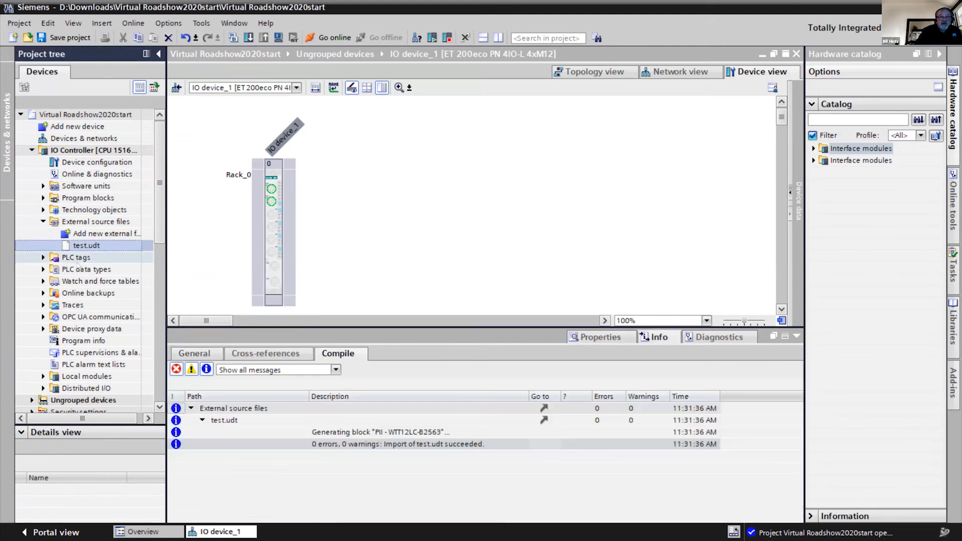
click(44, 269)
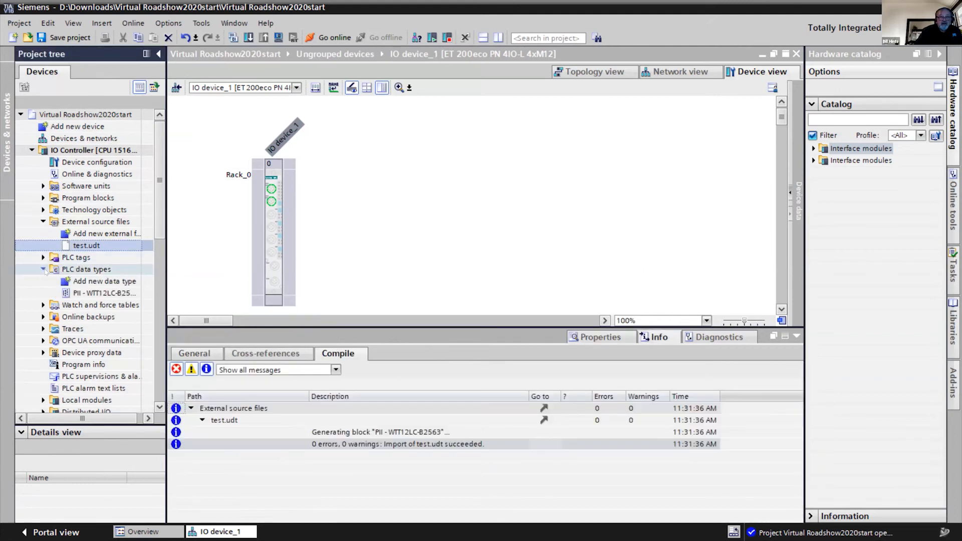
click(97, 294)
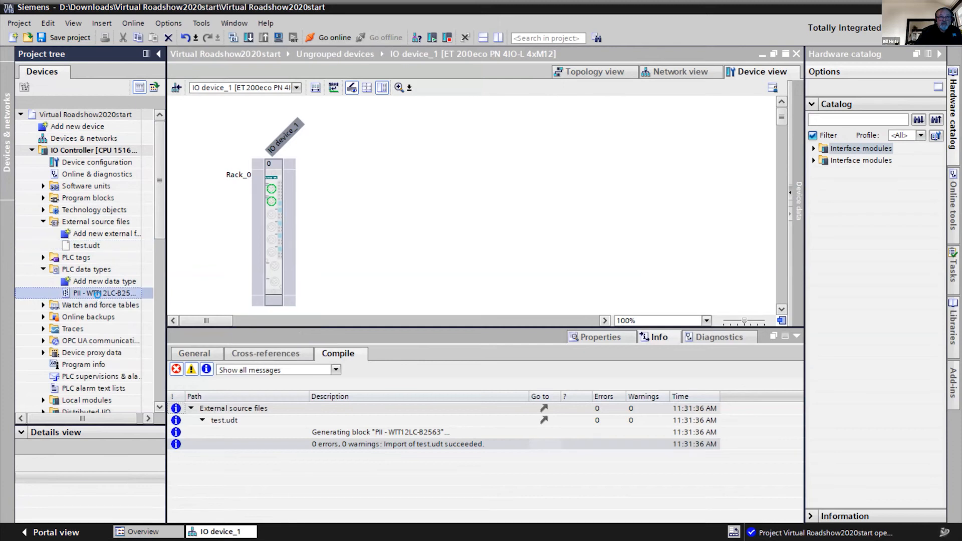
double_click(96, 293)
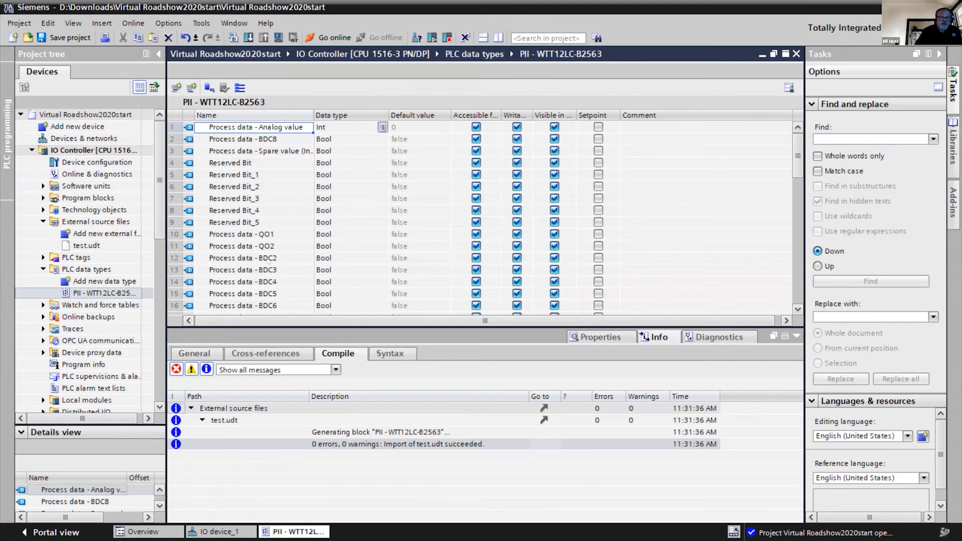
Step: Rename the Process data - BDC2 element to Setpoint 1 and autofill the numbered name over BDC3 to BDC7, overwriting those elements
click(268, 259)
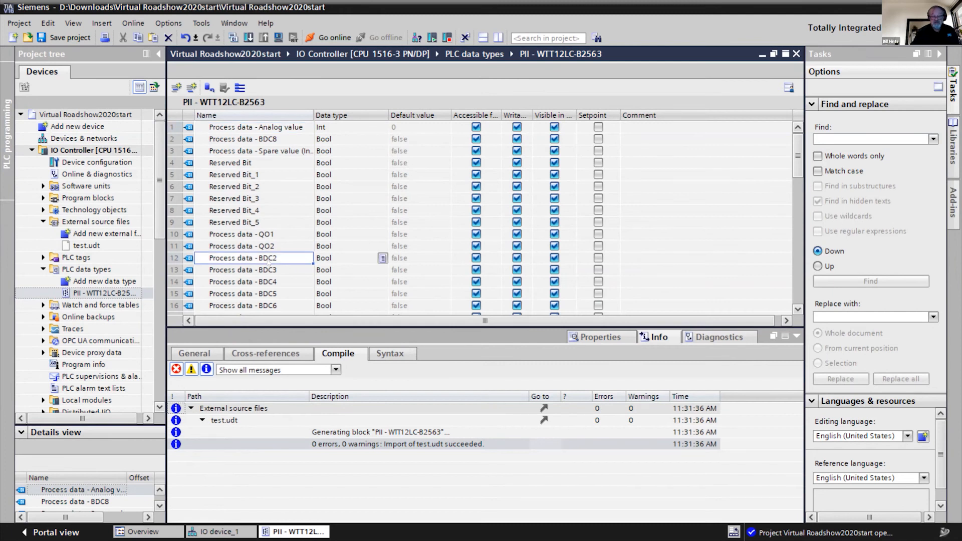
text(Setpoint)
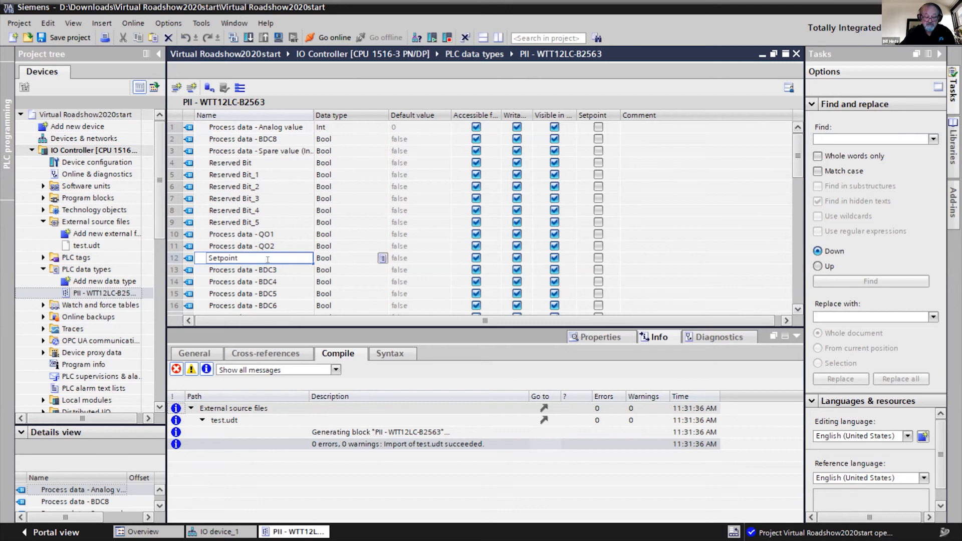
text( 1)
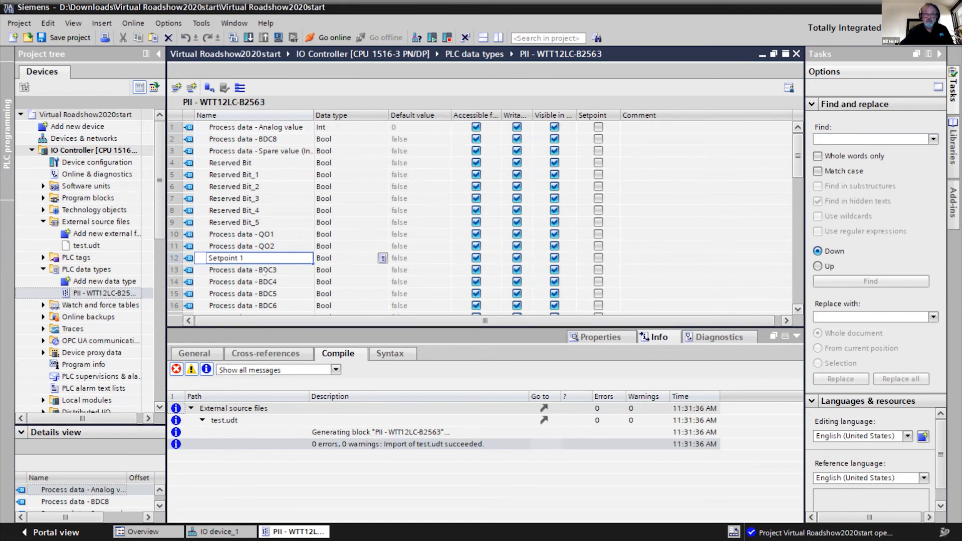
key(Return)
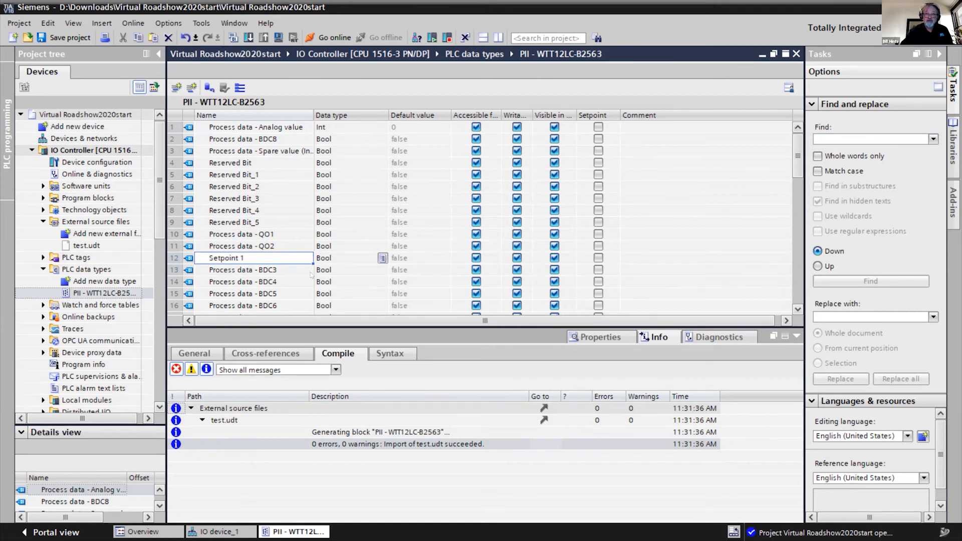
drag(320, 293, 304, 277)
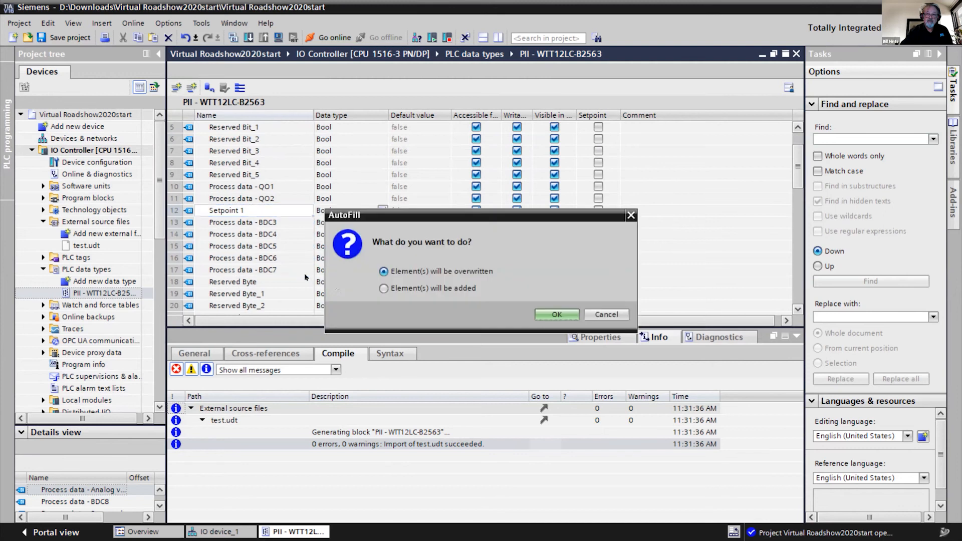
click(535, 314)
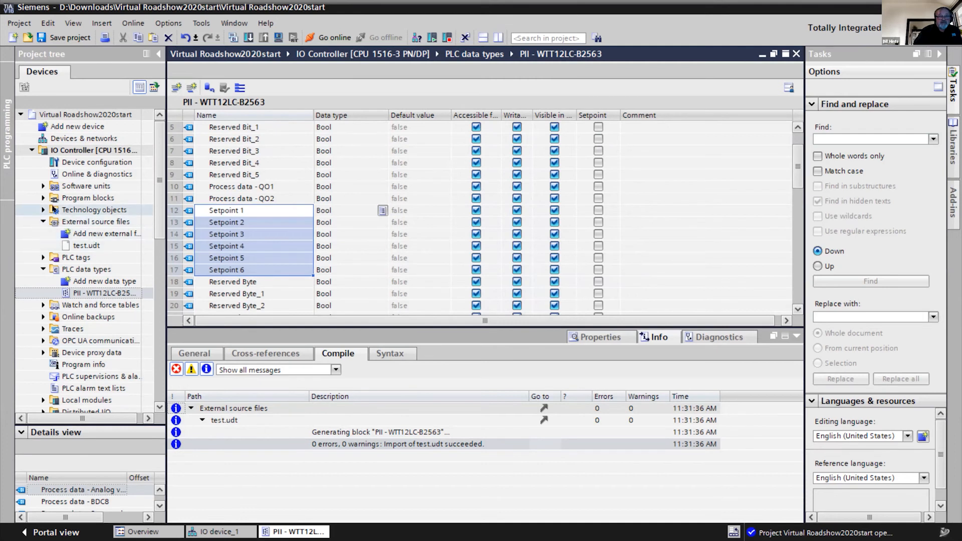
Step: Add a new PLC tag table to the IO Controller and name it Sick PE
click(43, 257)
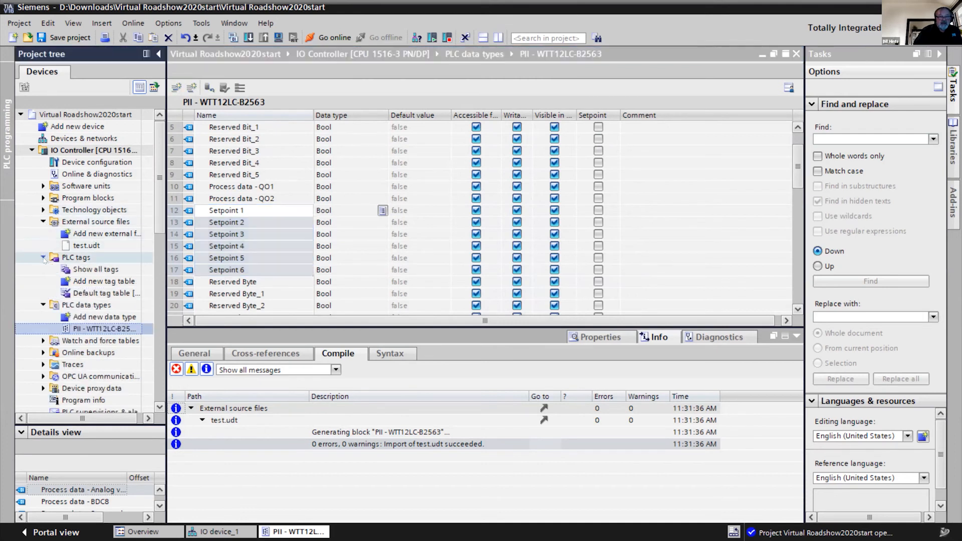
click(95, 282)
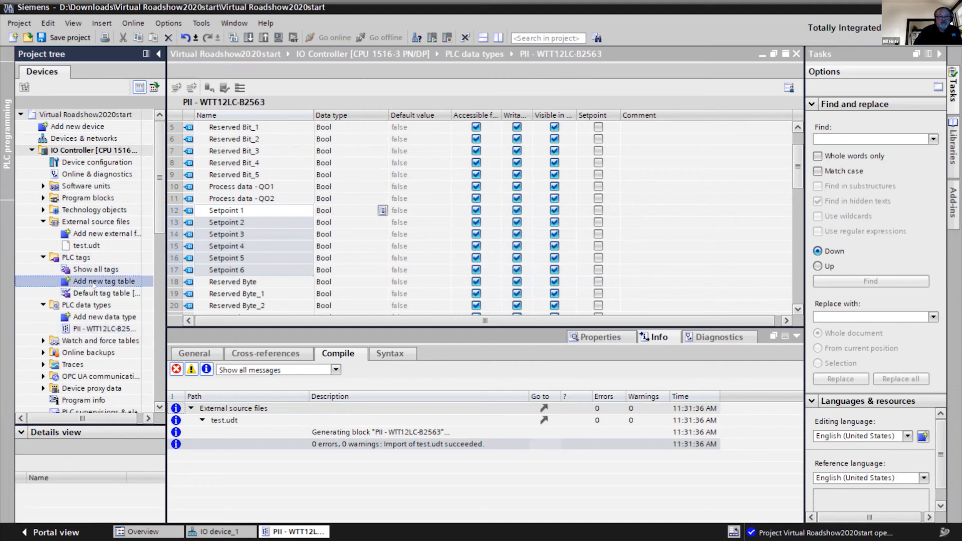
double_click(94, 282)
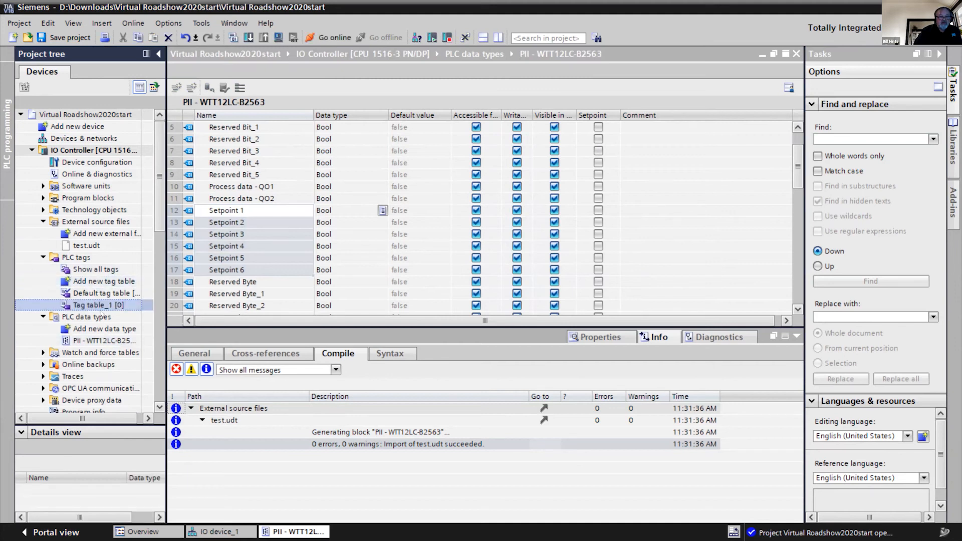
click(101, 309)
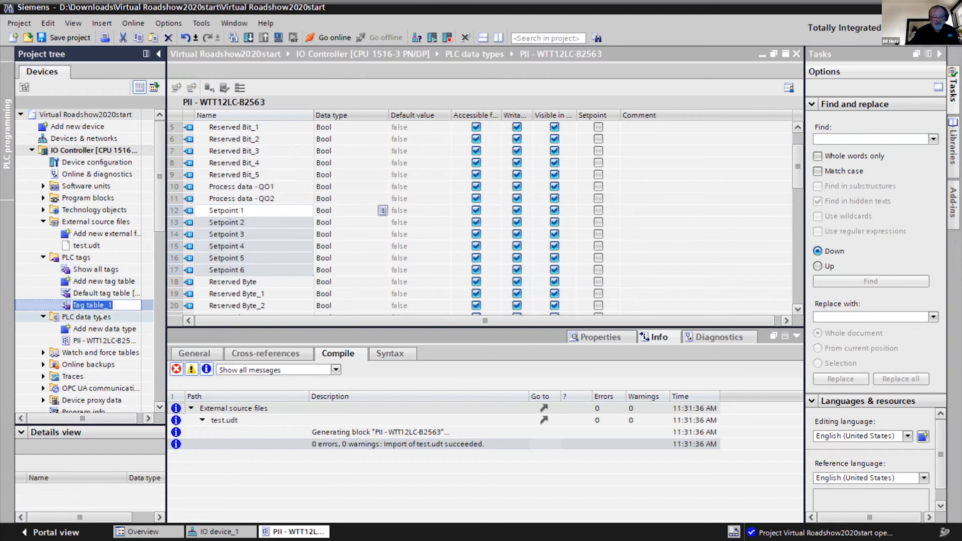
text(Sick PE)
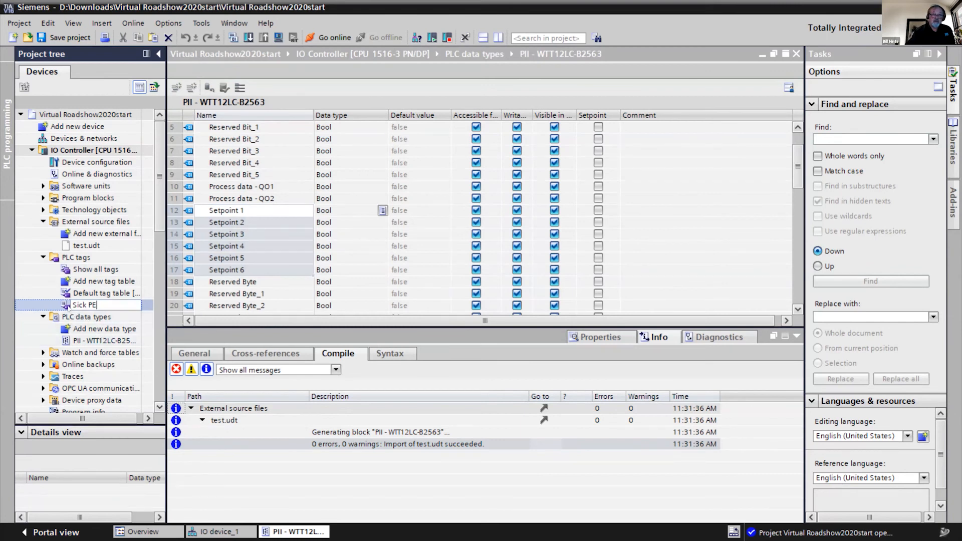
Step: Add a tag named PE1 with data type "PII - WTT12LC-B2563" to the Sick PE tag table and expand its elements
double_click(66, 306)
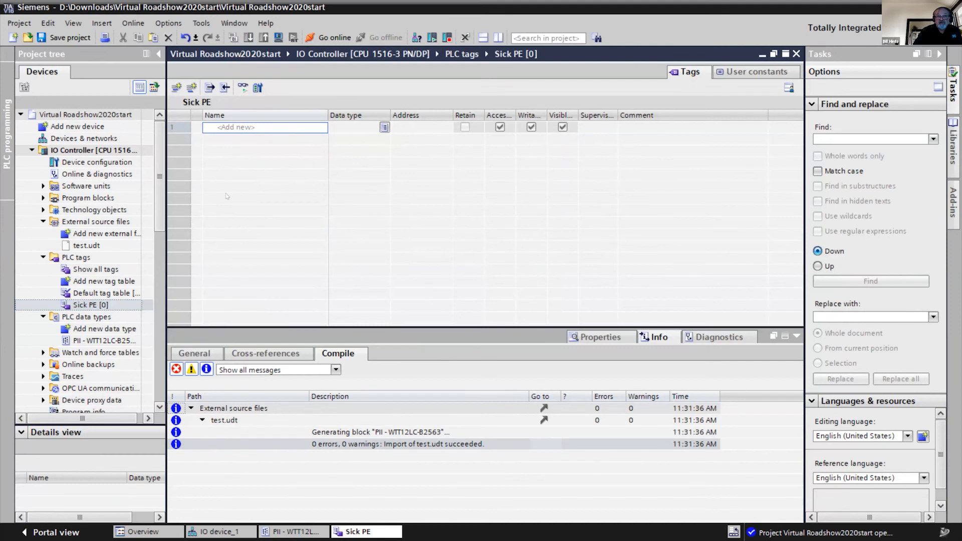
click(259, 125)
text(PE 1)
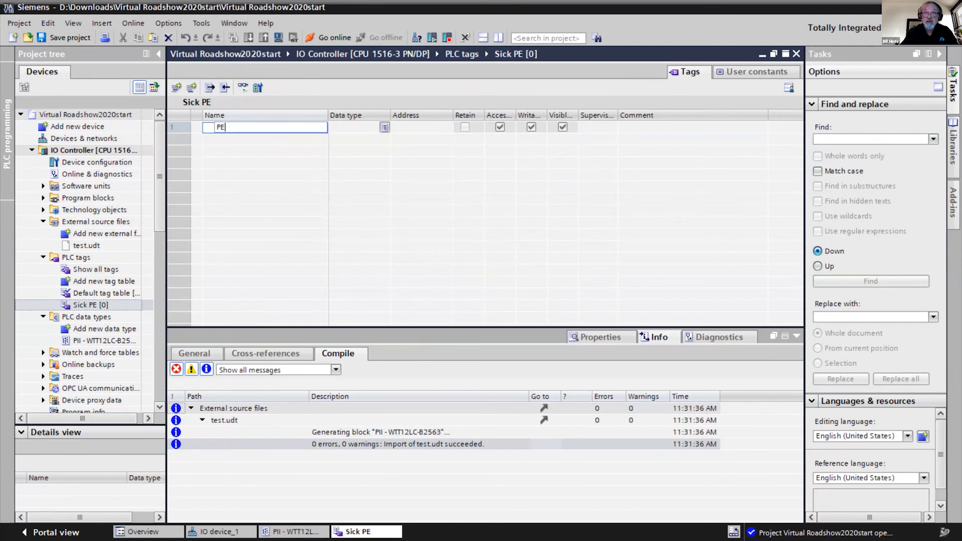
click(384, 127)
click(385, 127)
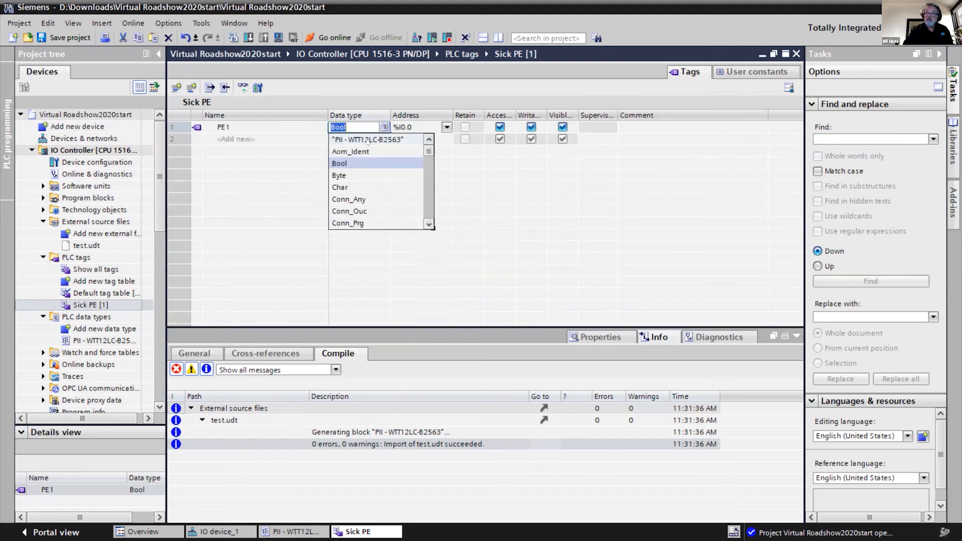
click(368, 140)
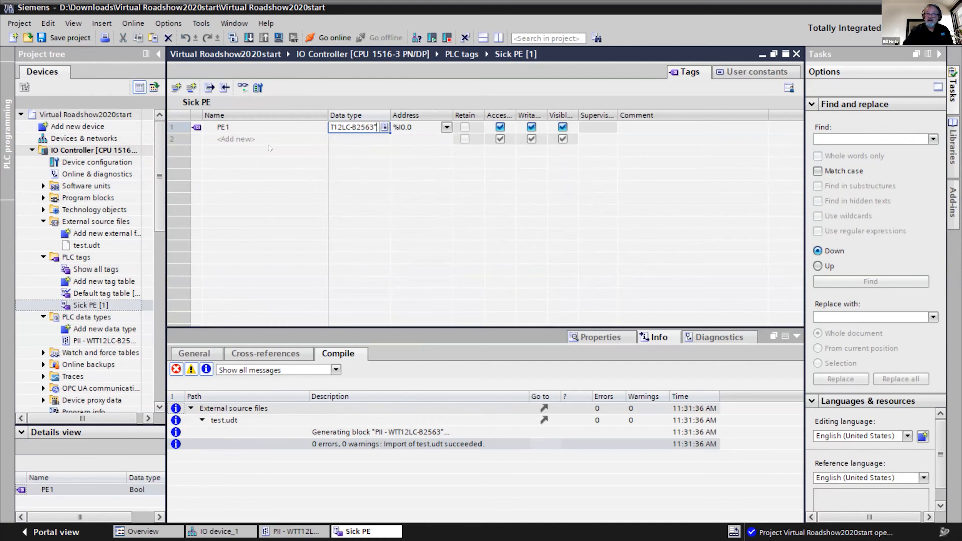
key(Return)
click(209, 127)
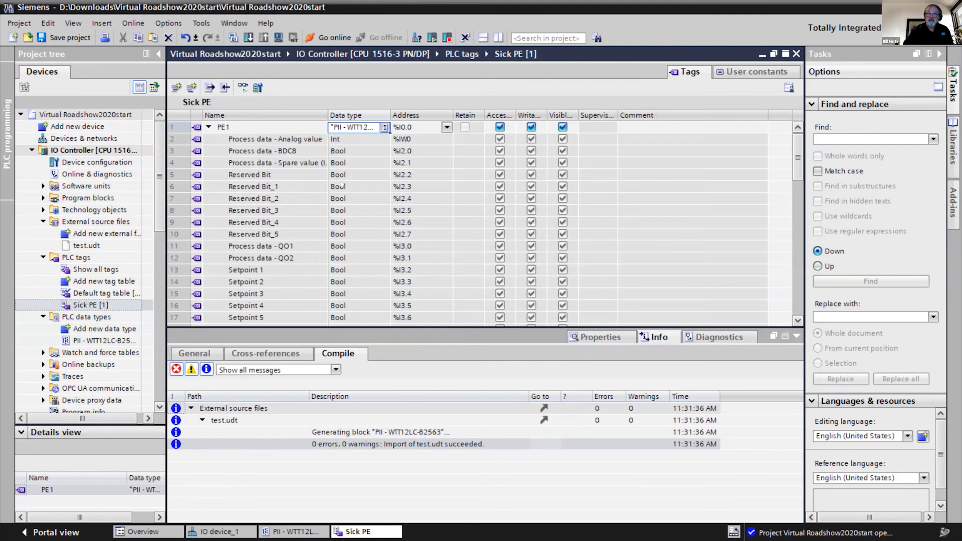
scroll(340, 185, down, 2)
scroll(350, 210, up, 2)
scroll(300, 205, down, 2)
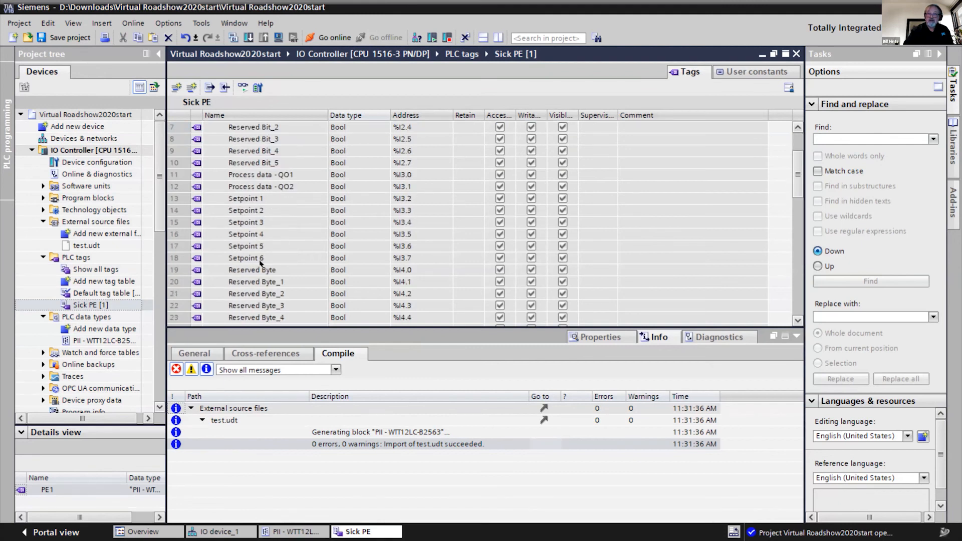
Step: Download the IO Controller to the device without synchronization and monitor the Sick PE tag values online
click(107, 152)
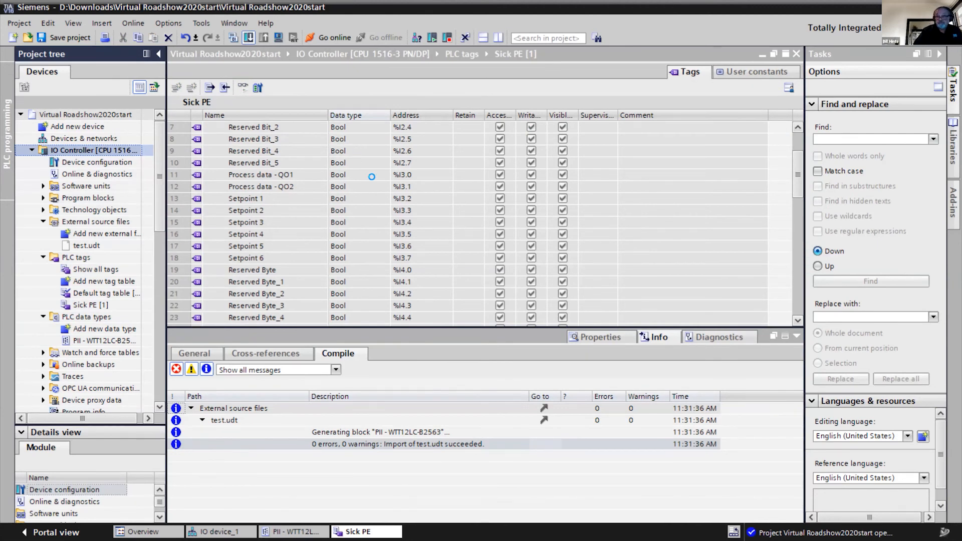
key(ctrl+l)
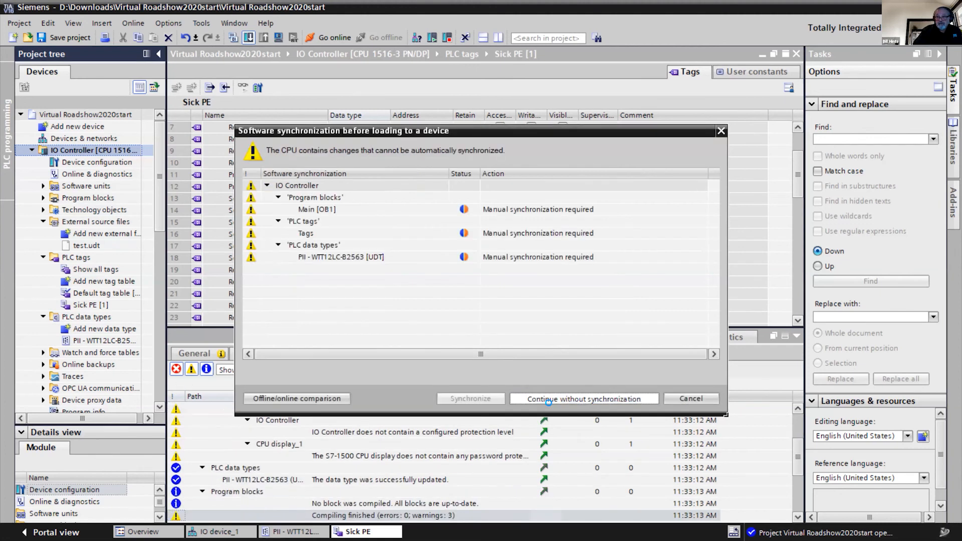
click(548, 401)
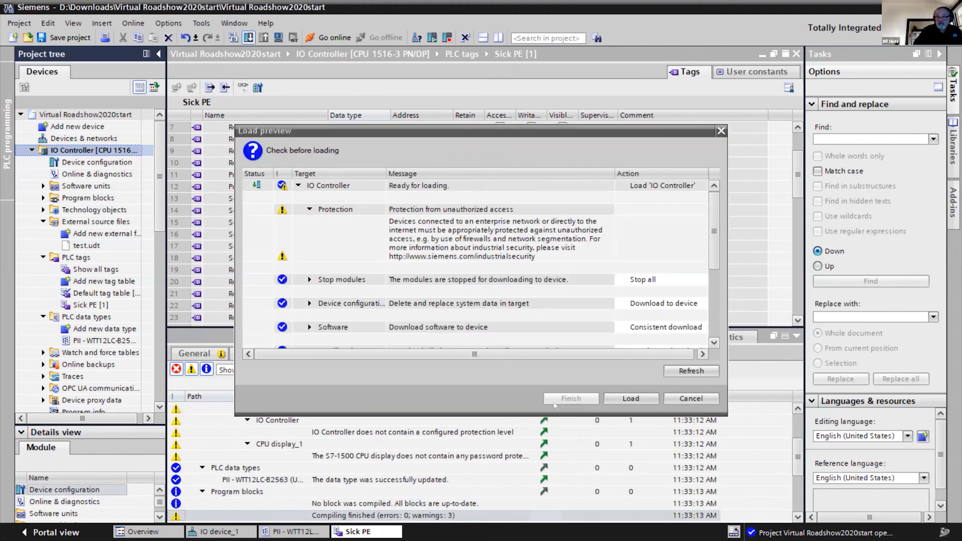
click(629, 399)
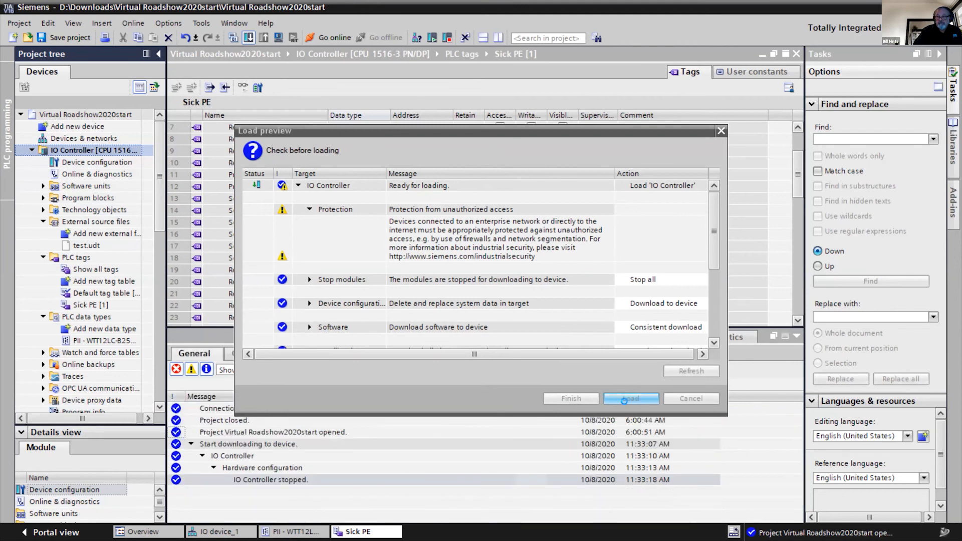
click(584, 401)
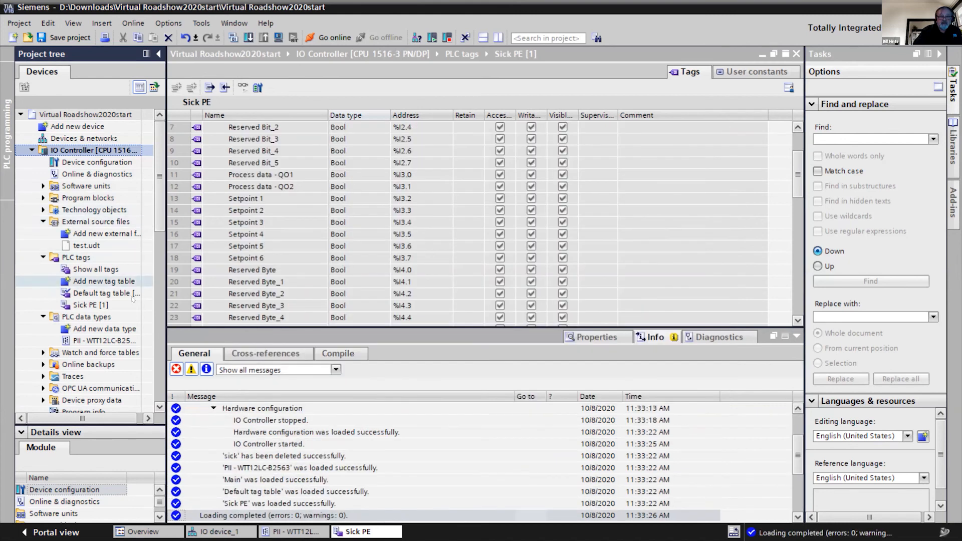
click(115, 303)
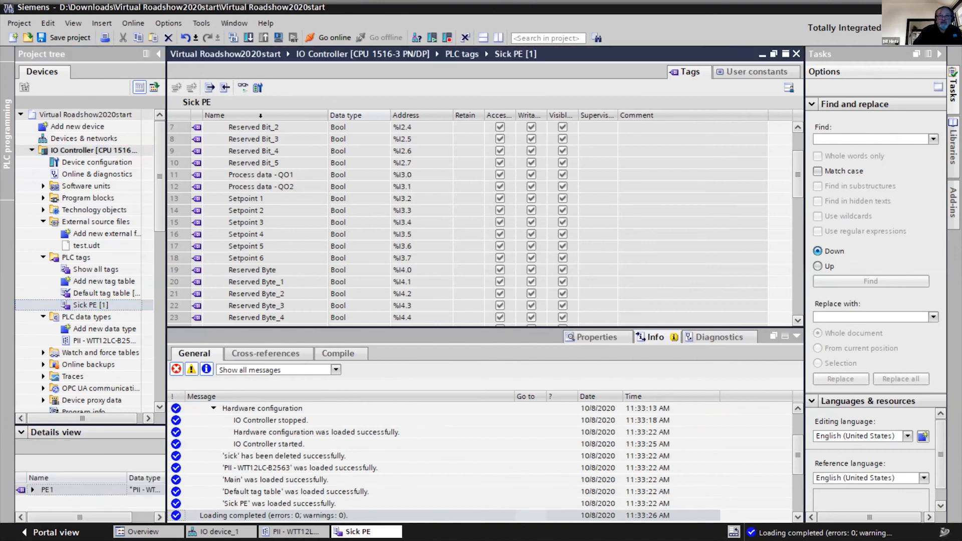
click(243, 88)
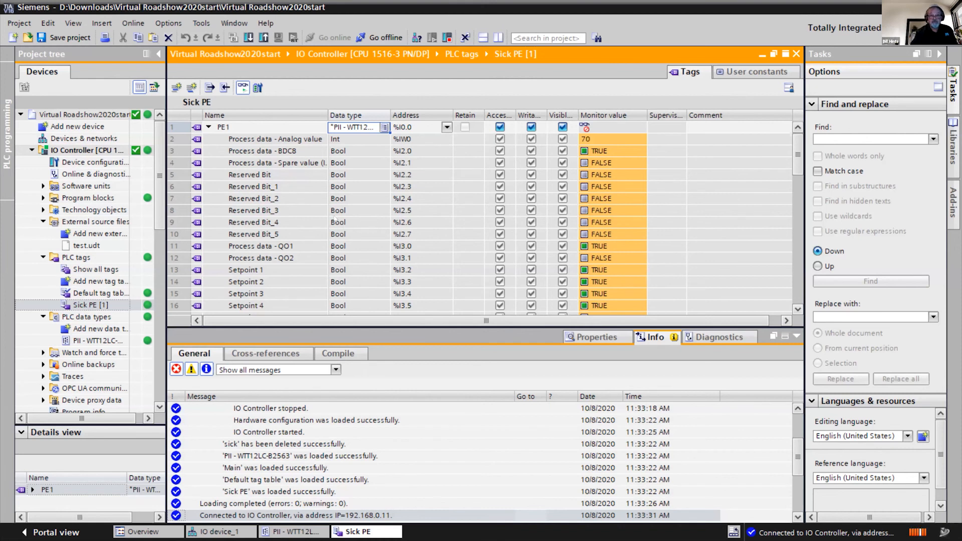
Step: Open the Main [OB1] block and place a normally open contact and an output coil in Network 1, without an extra branch
click(43, 199)
click(43, 199)
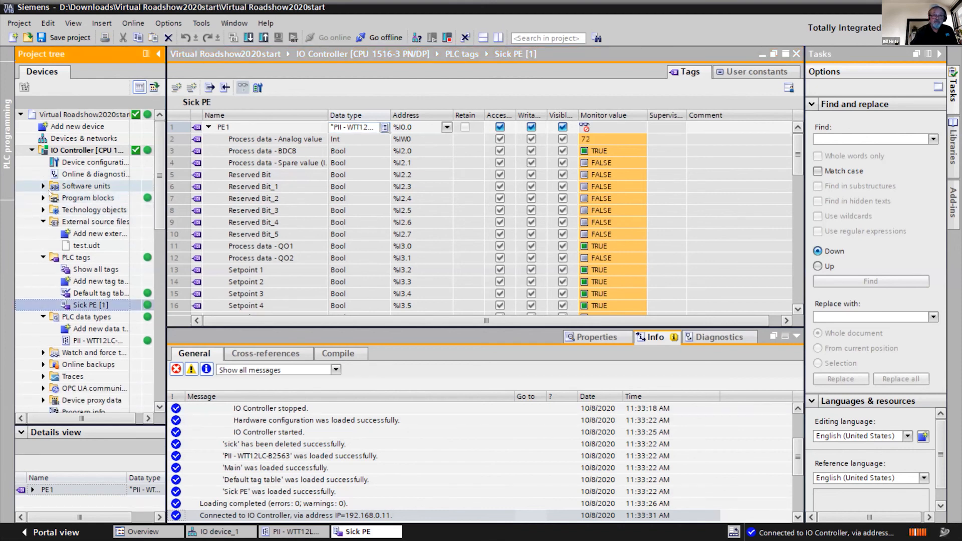
click(43, 198)
click(92, 221)
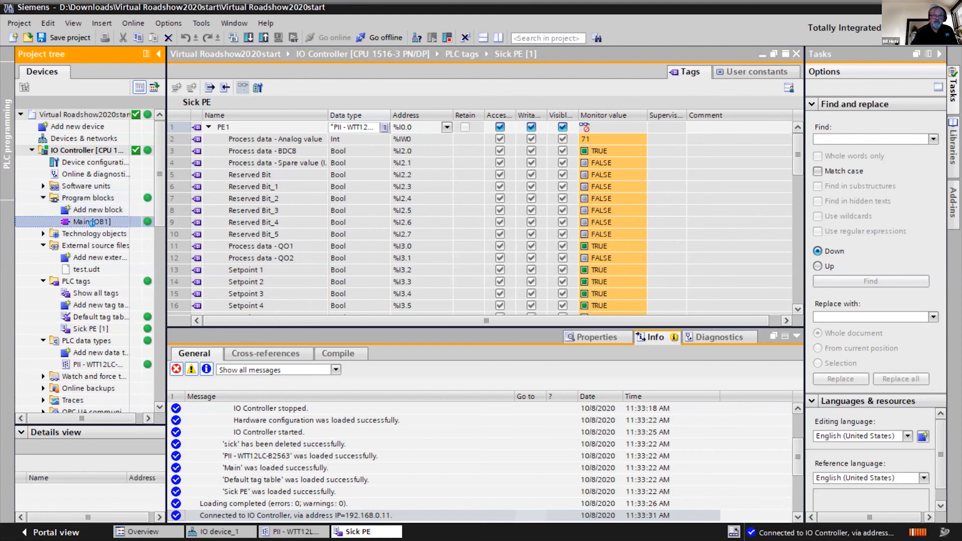
double_click(92, 222)
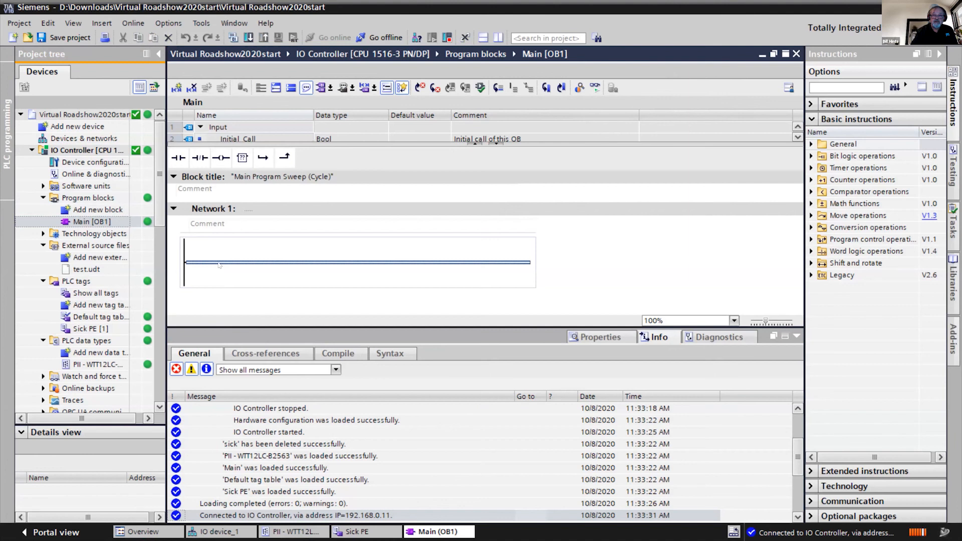
click(176, 160)
drag(177, 160, 236, 261)
click(219, 165)
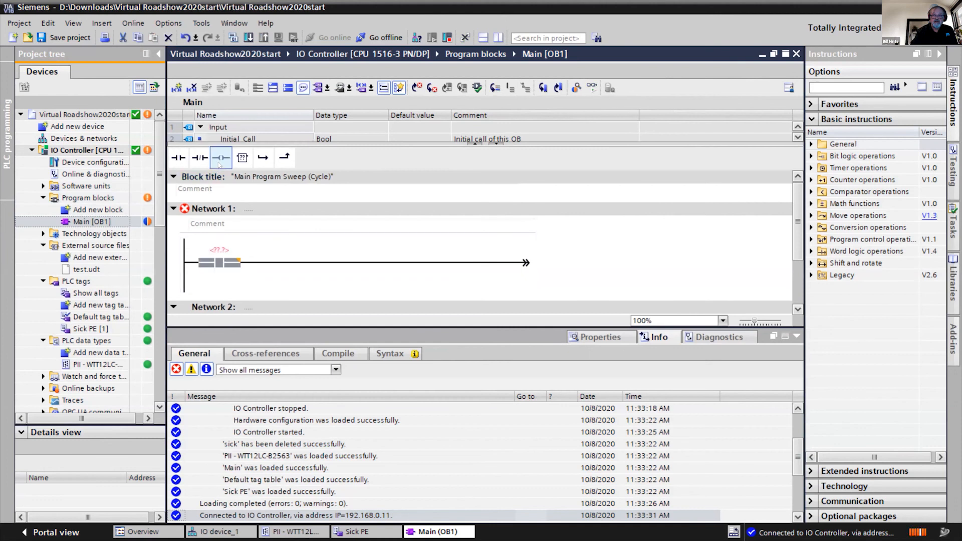
drag(219, 164, 496, 263)
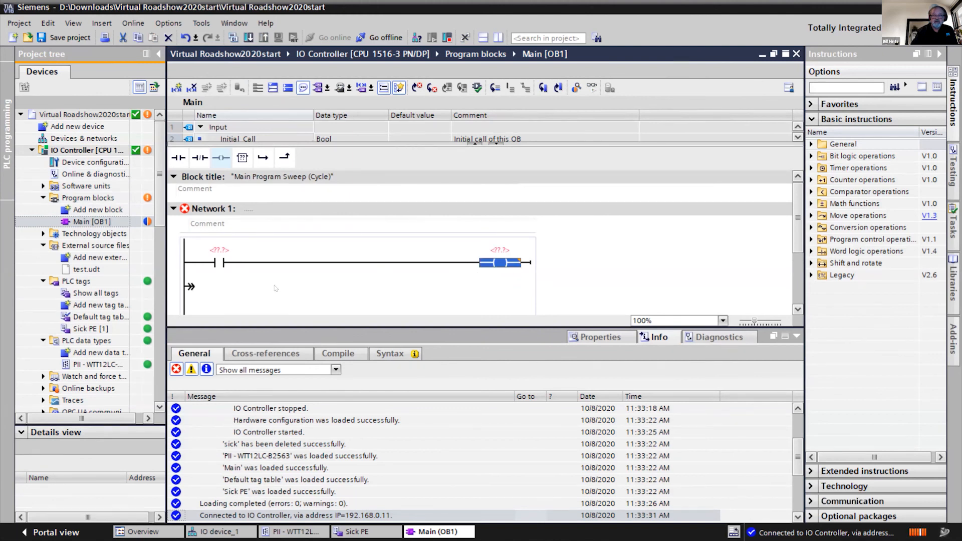
click(191, 288)
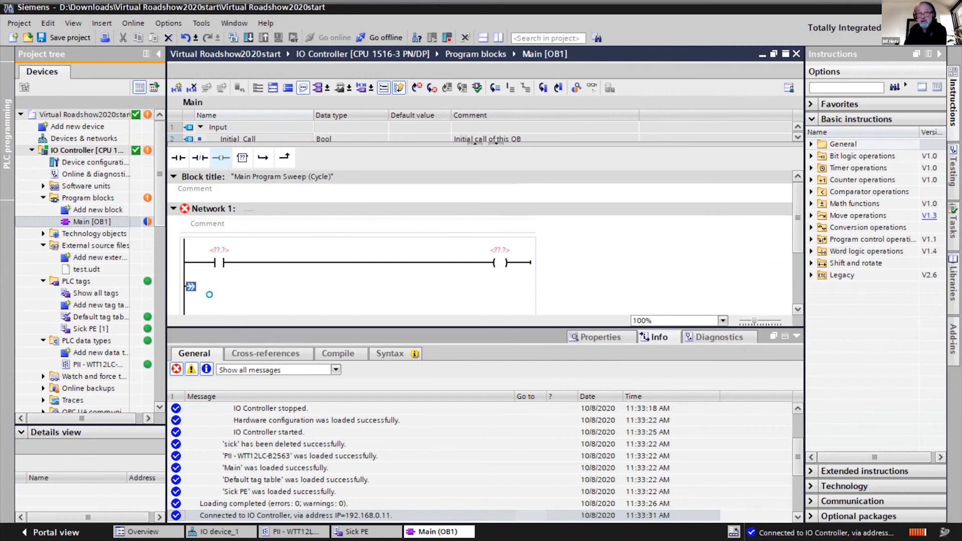
key(Delete)
Step: Assign the "PE1"."Setpoint 3" tag element to the contact in Network 1
click(218, 253)
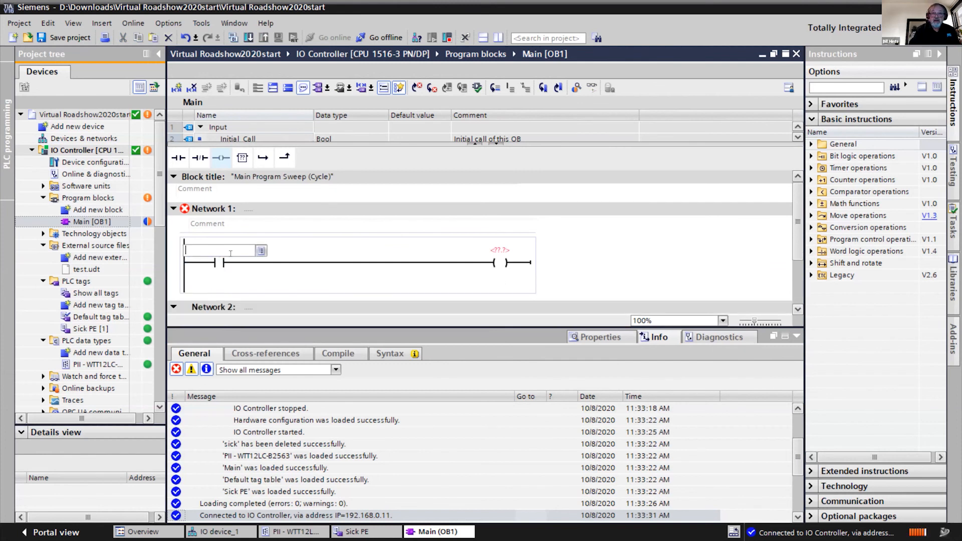
click(261, 251)
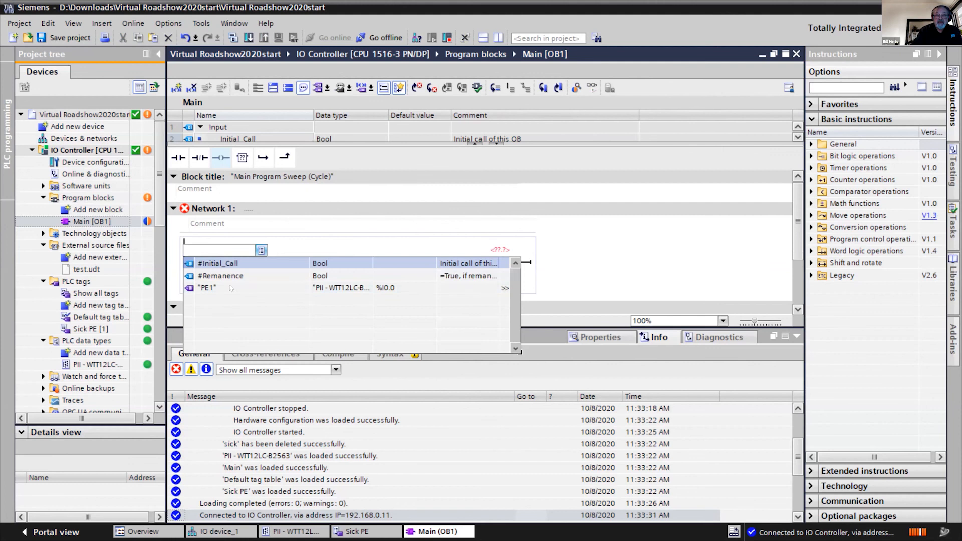
click(222, 287)
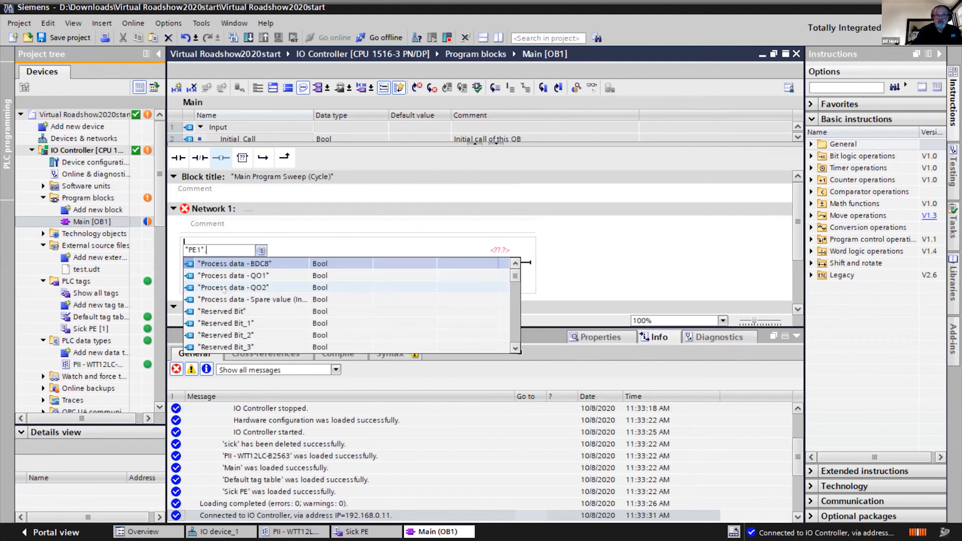
drag(514, 276, 510, 340)
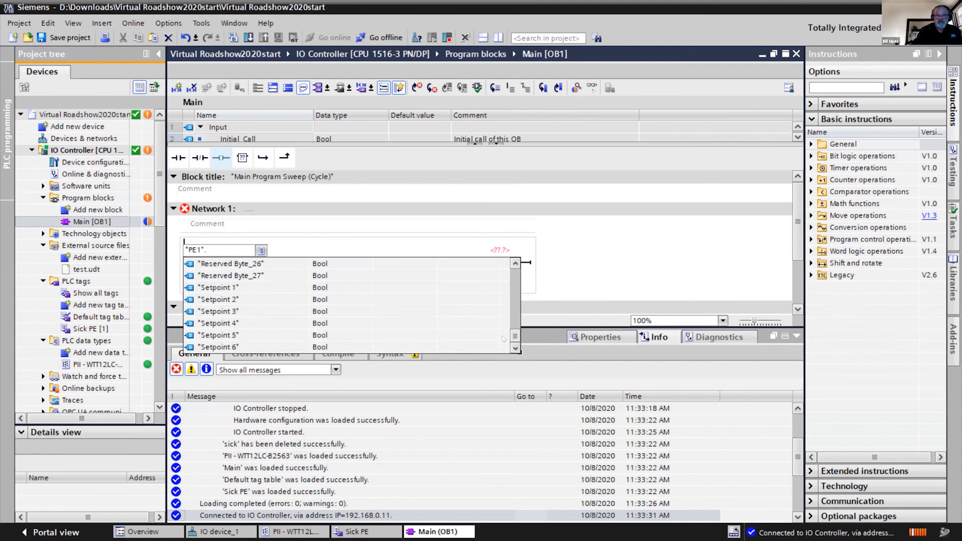
click(250, 313)
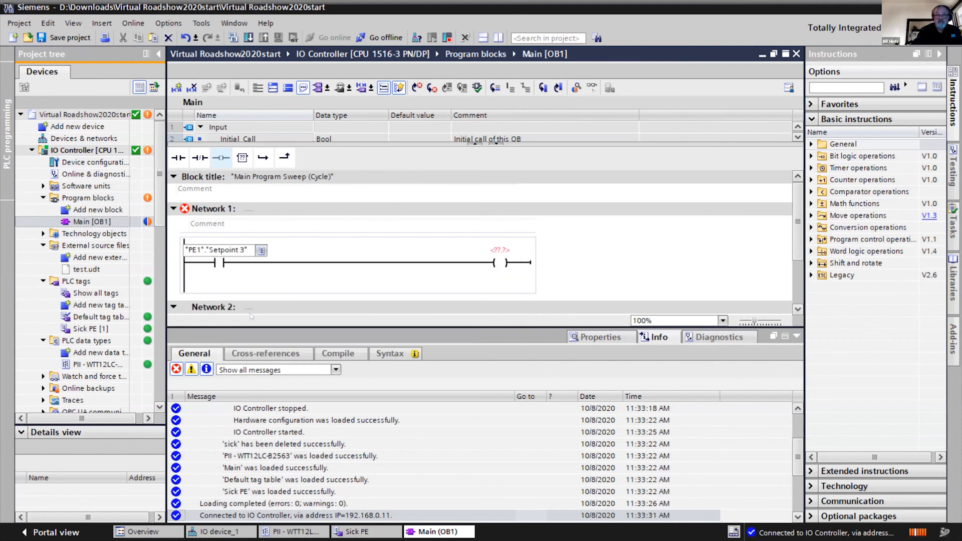
key(Return)
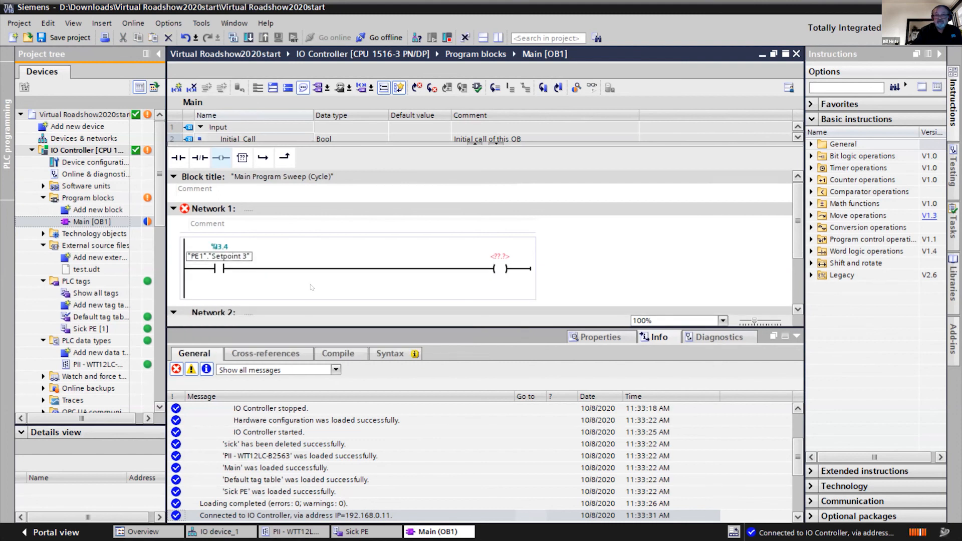
Step: Assign output Q0.0 to the coil in Network 1 and monitor the downloaded Main block online
click(510, 254)
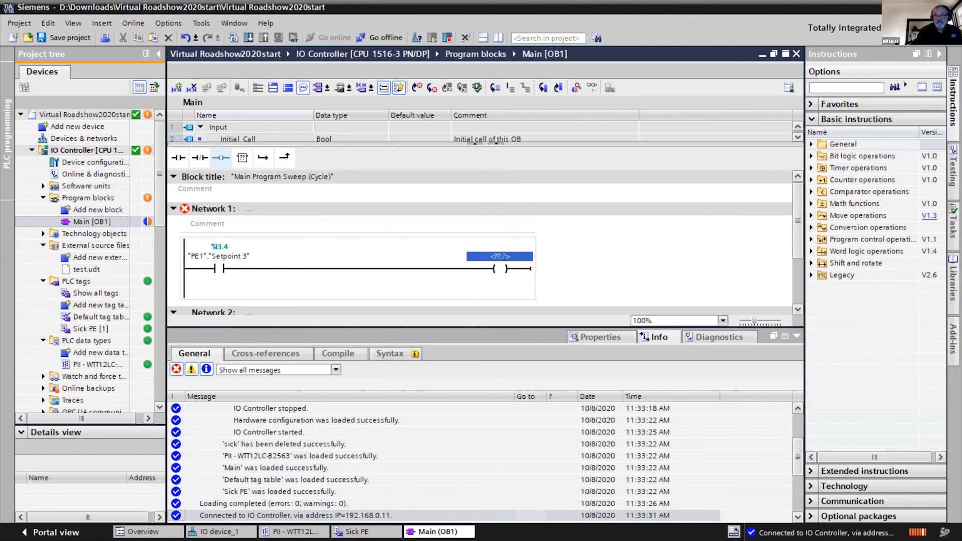
text(q)
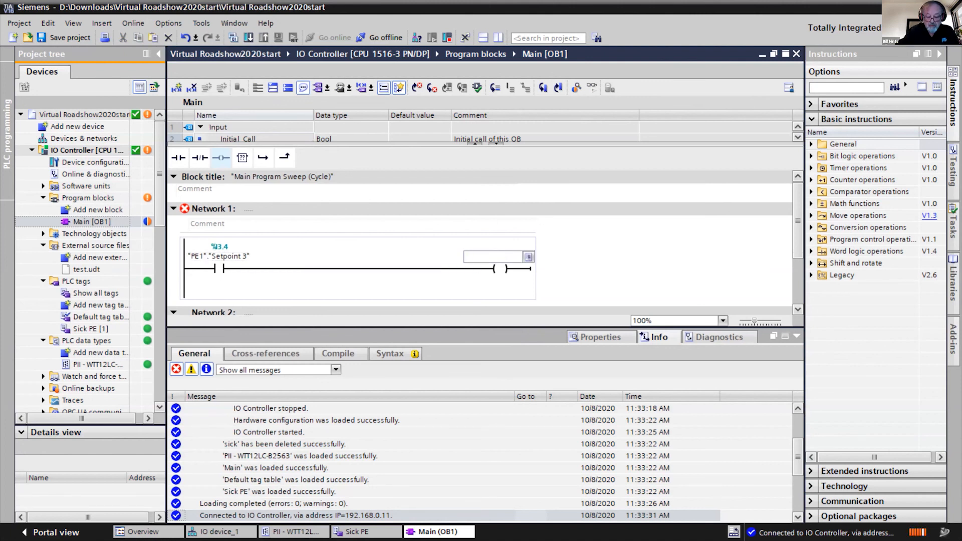
text(0.00)
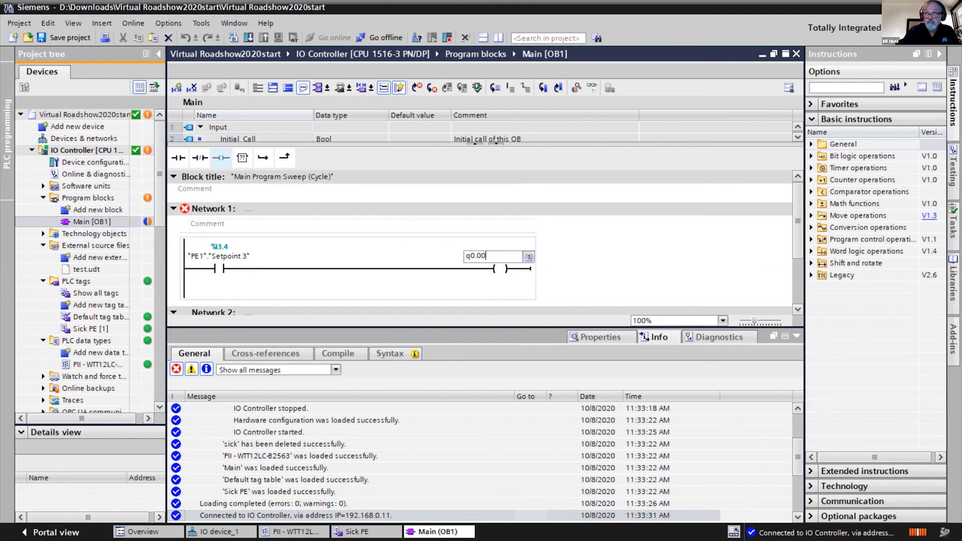
key(Return)
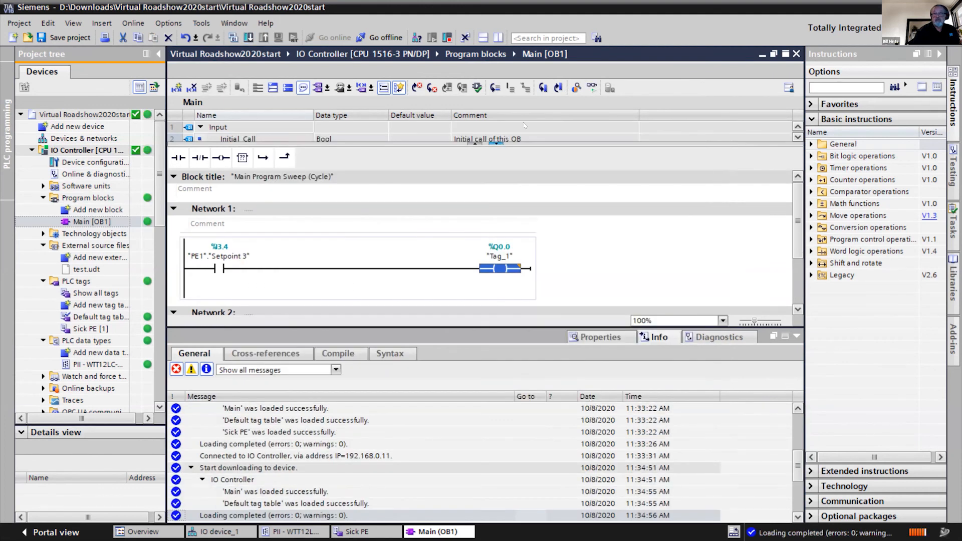
click(543, 88)
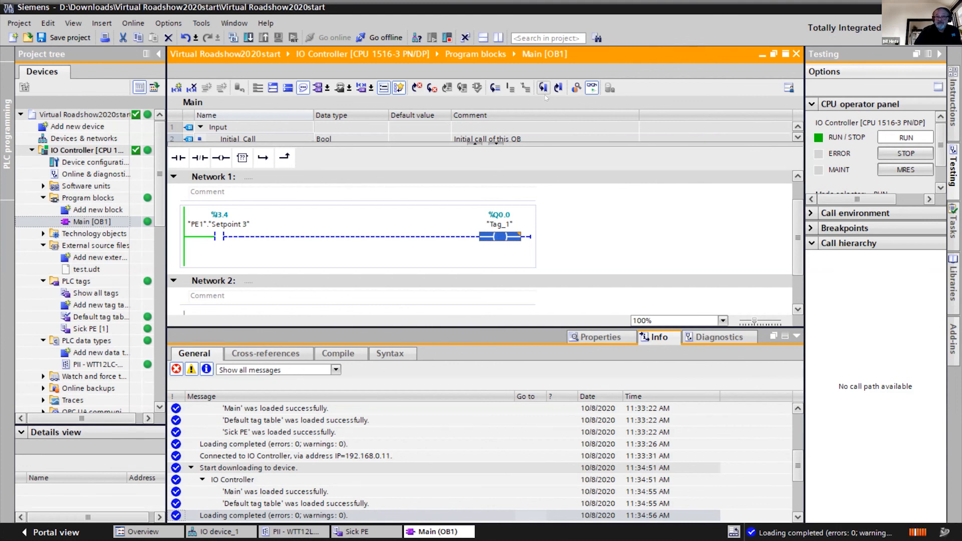
Step: Open the network view of Devices & networks and go offline from the IO Controller
click(111, 139)
double_click(111, 139)
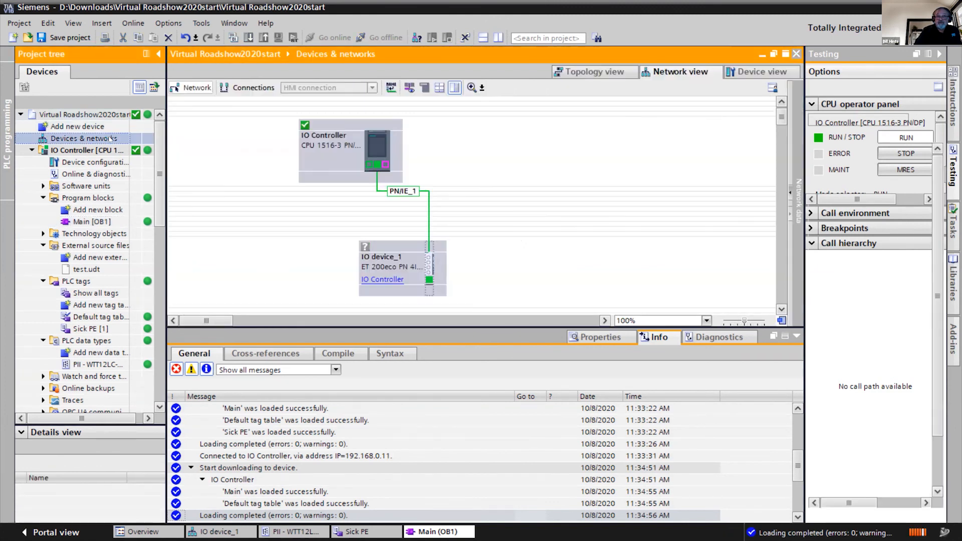
right_click(412, 251)
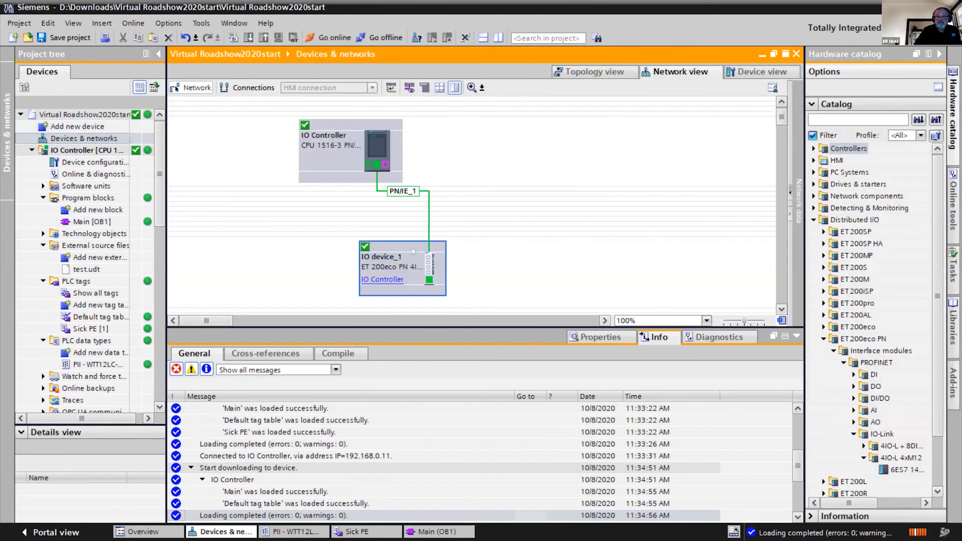
click(468, 26)
click(396, 37)
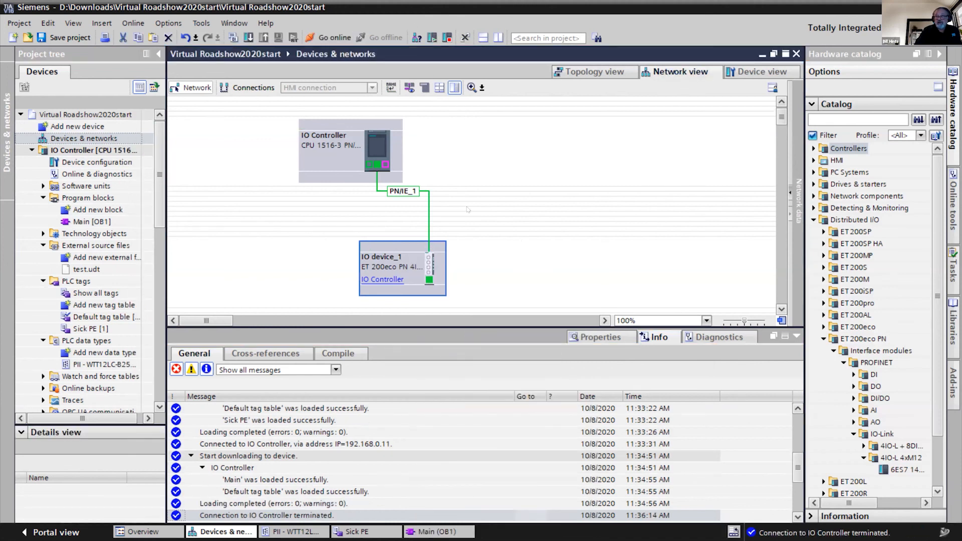
Step: Copy IO device_1 and paste the duplicate into the empty area beside it in the network view
right_click(402, 252)
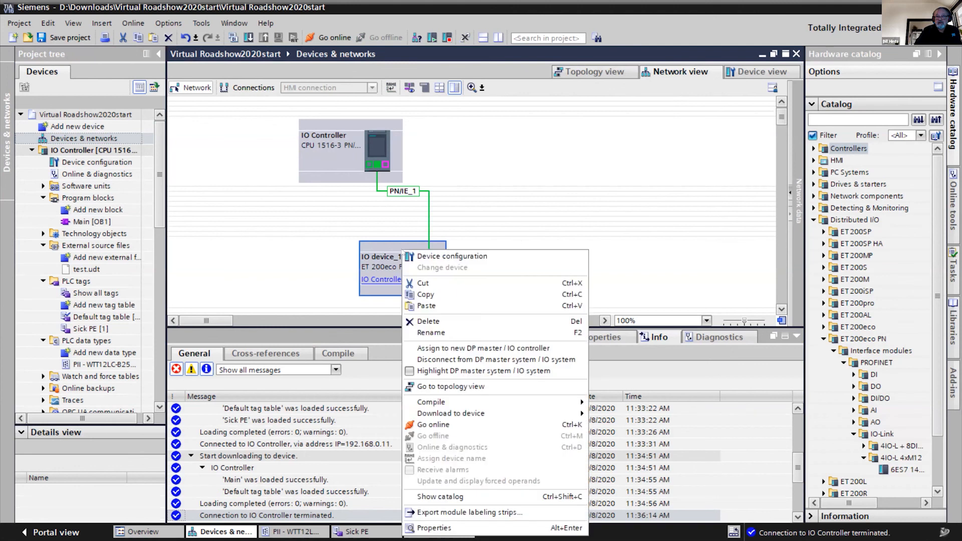
click(426, 294)
right_click(526, 263)
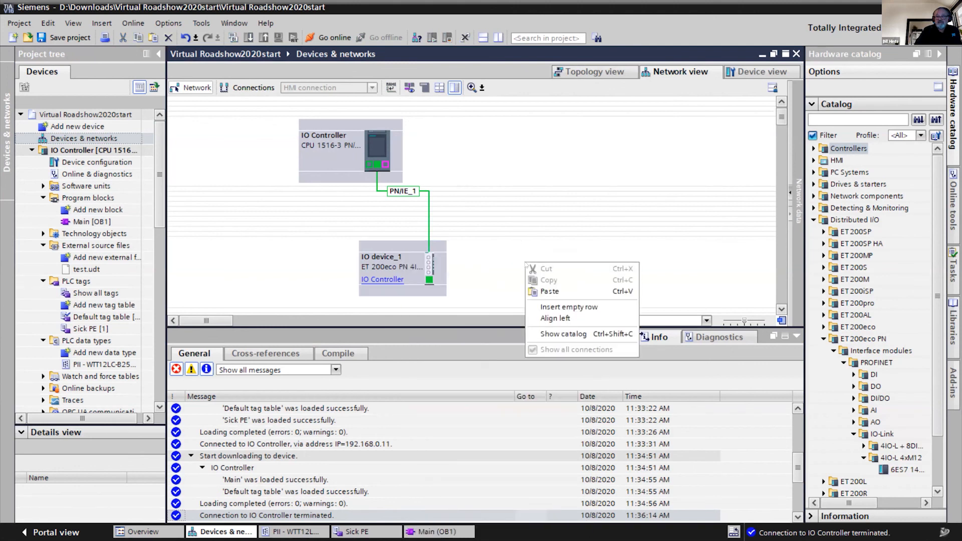
click(547, 292)
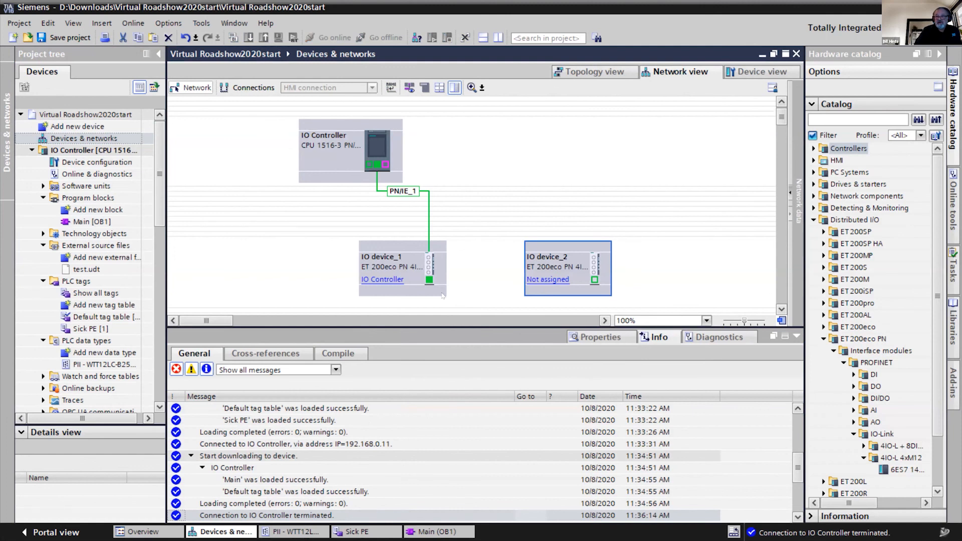